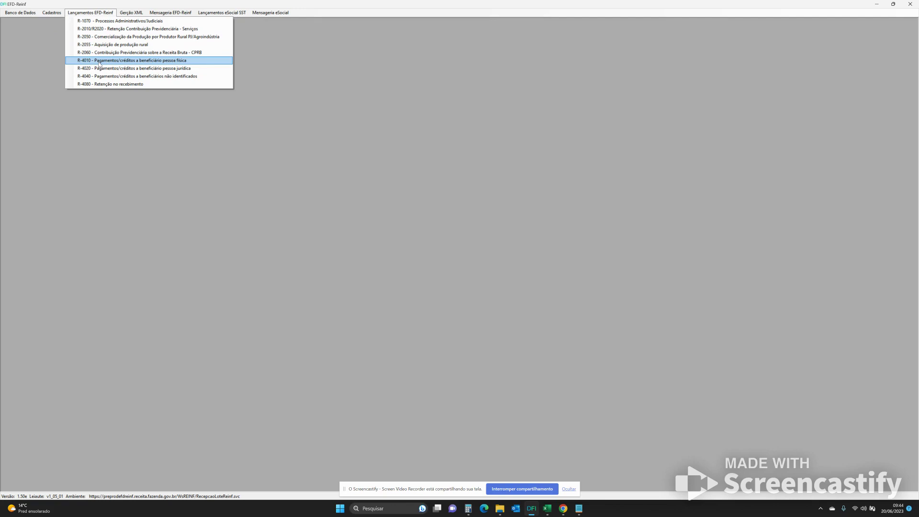
Step: Switch to the REINF_Leiaute_Importação1.51.xlsx workbook in Excel and select all values in the Arquivo column filter
left_click(265, 209)
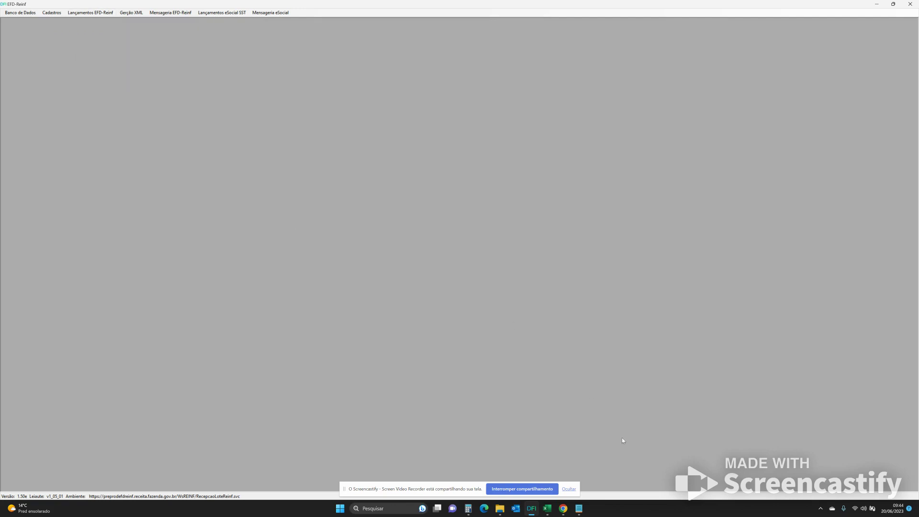
left_click(547, 508)
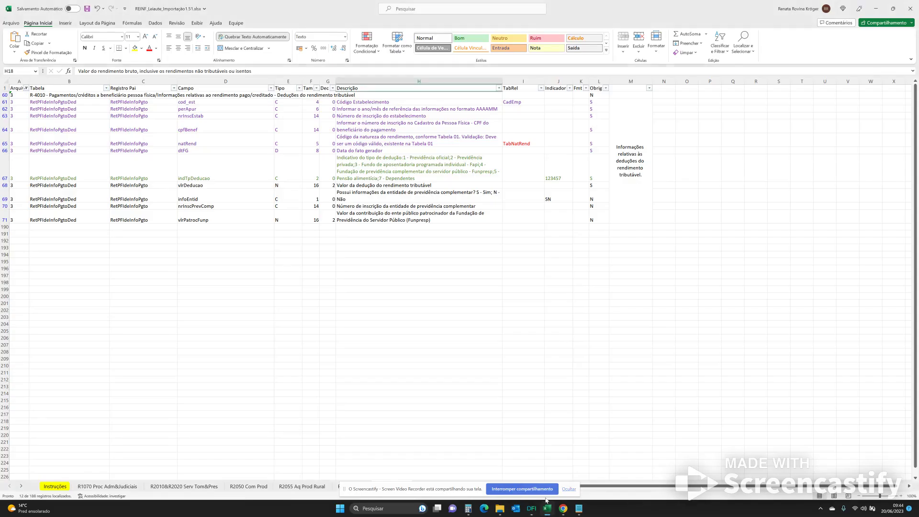
left_click(271, 284)
left_click(26, 88)
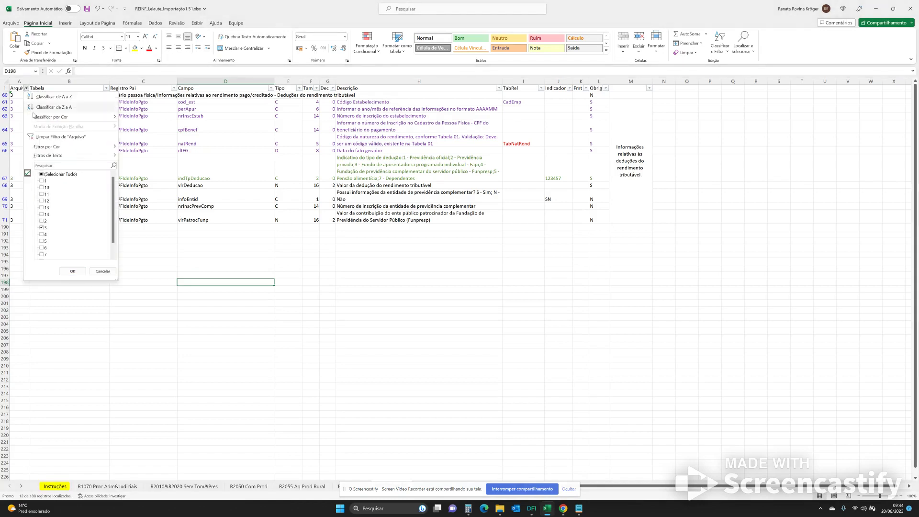
left_click(42, 181)
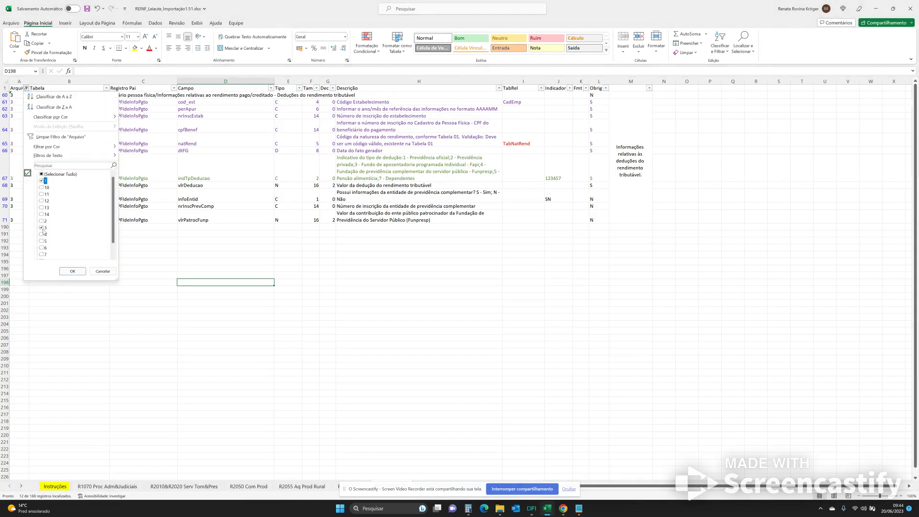
left_click(51, 175)
left_click(72, 271)
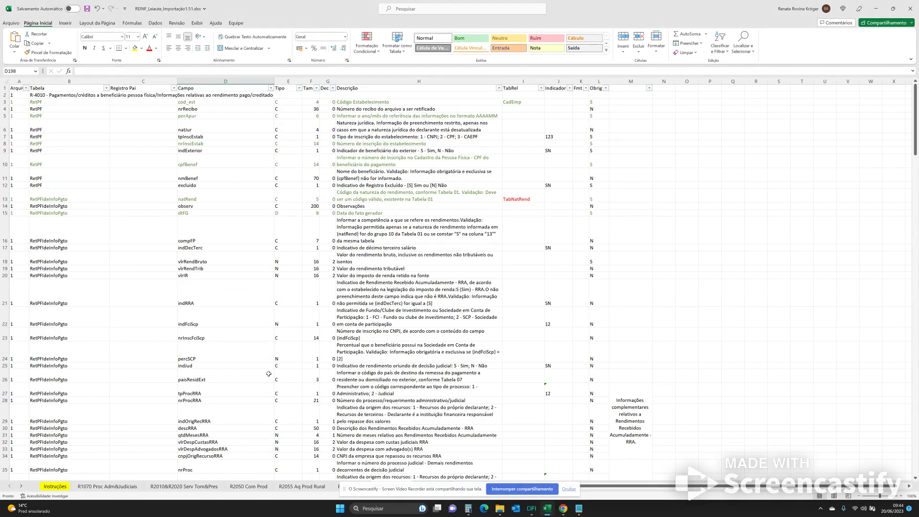
left_click(570, 489)
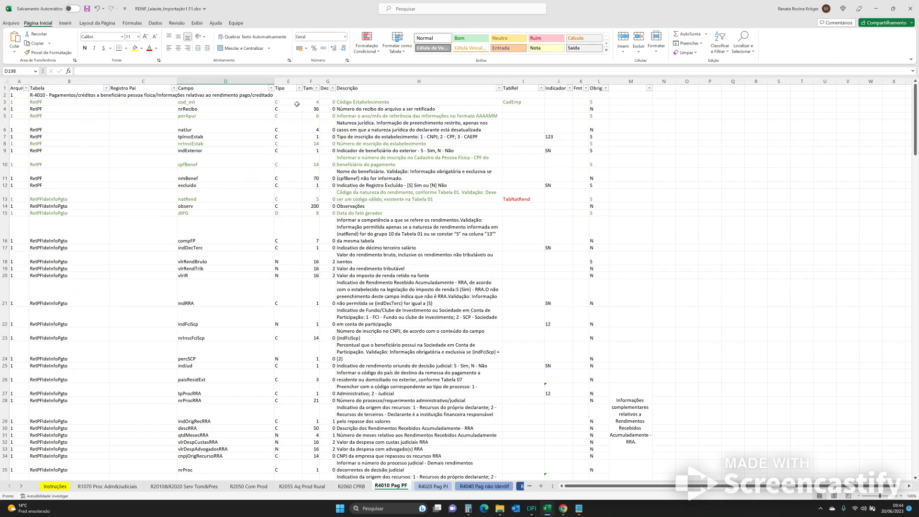
Step: Filter the Arquivo column of the R4010 Pag PF sheet to value 1 only and review the listed fields
left_click(26, 88)
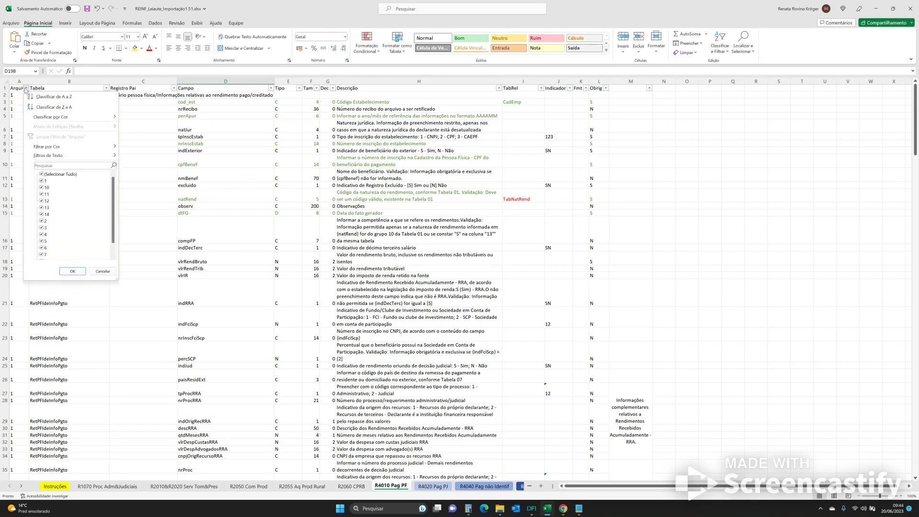
left_click(55, 175)
left_click(43, 180)
left_click(77, 272)
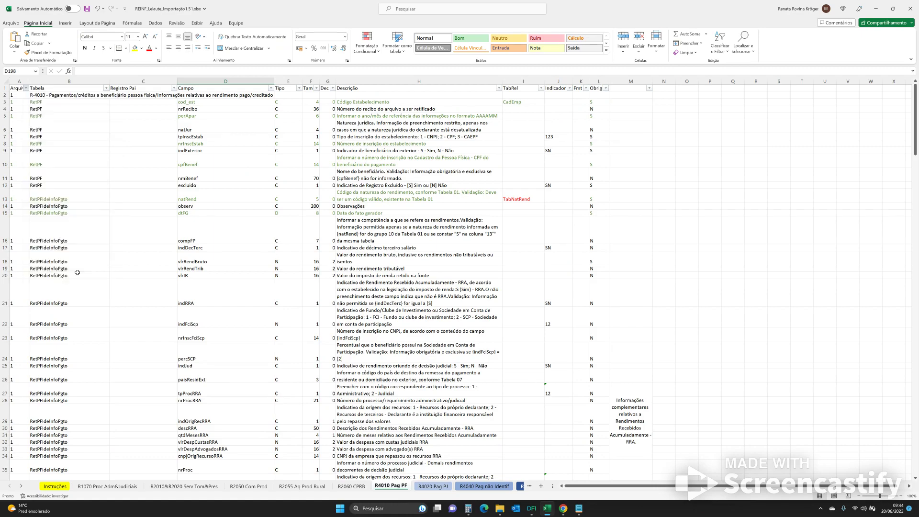
scroll(195, 236, "down", 7)
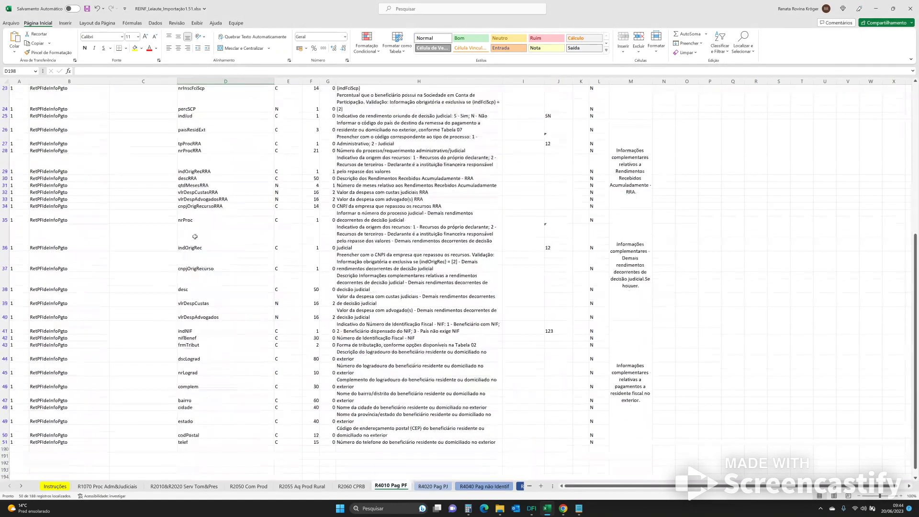
scroll(195, 237, "down", 2)
scroll(195, 236, "up", 7)
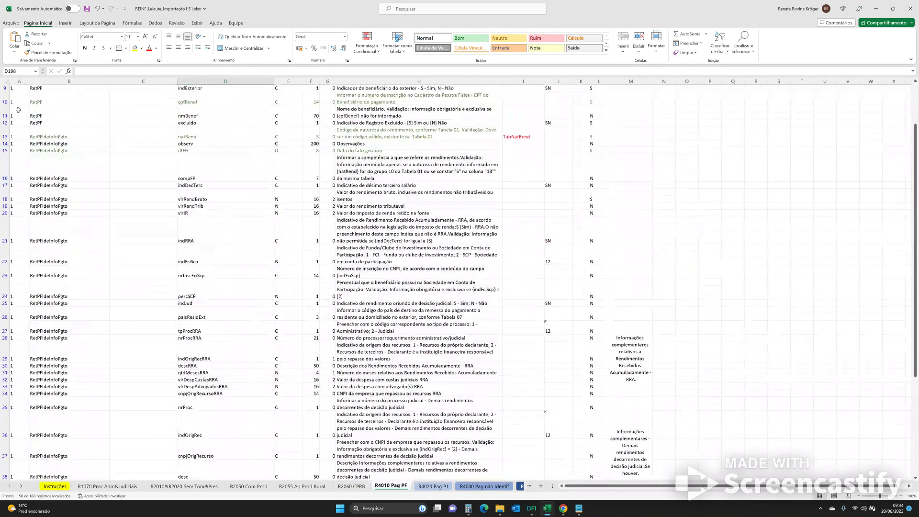
scroll(498, 345, "up", 3)
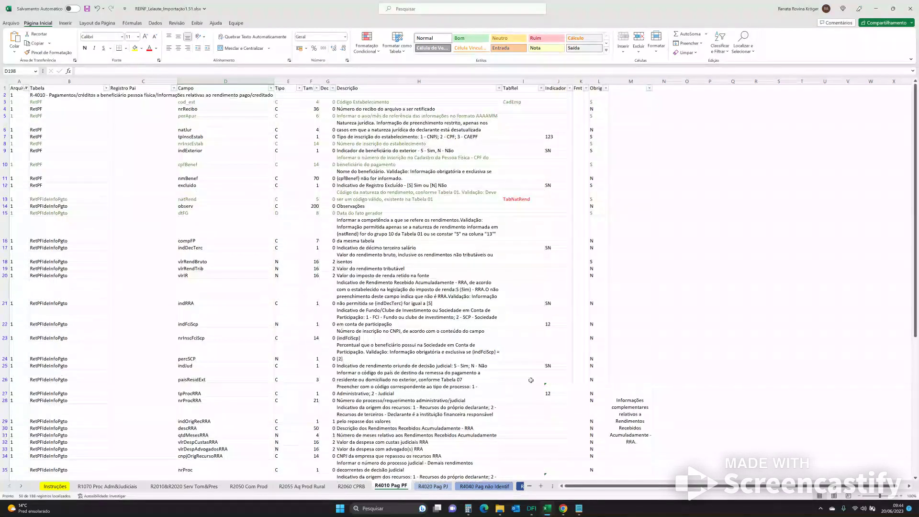
Step: Open 1-RetPF.txt from the ArqImp folder in File Explorer and minimize the folder window
left_click(500, 509)
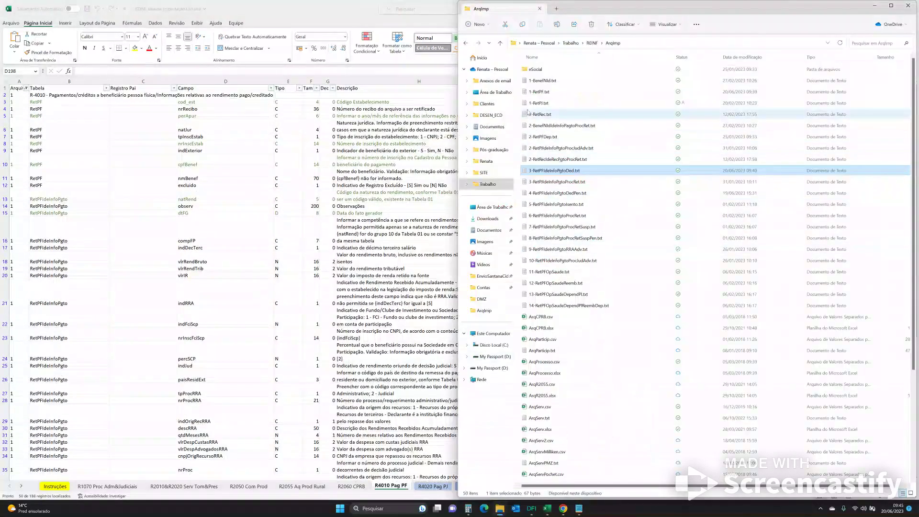
double_click(560, 92)
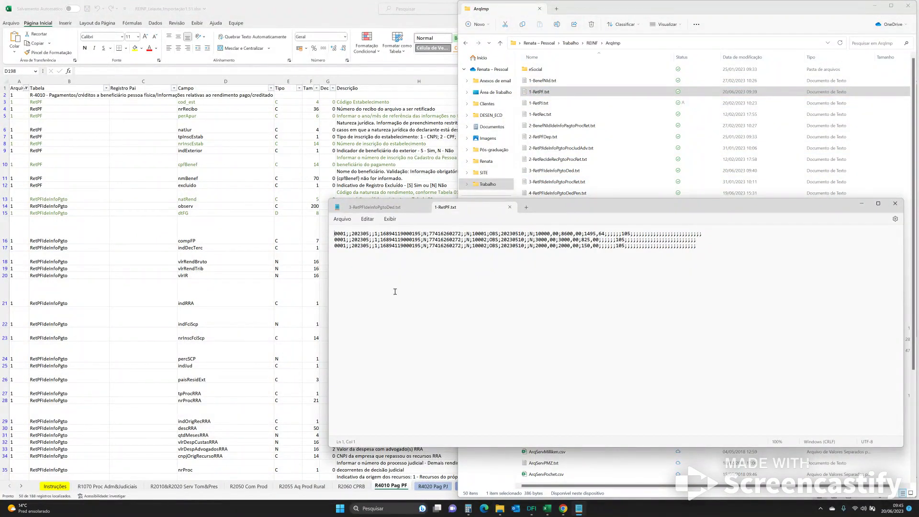
left_click(874, 5)
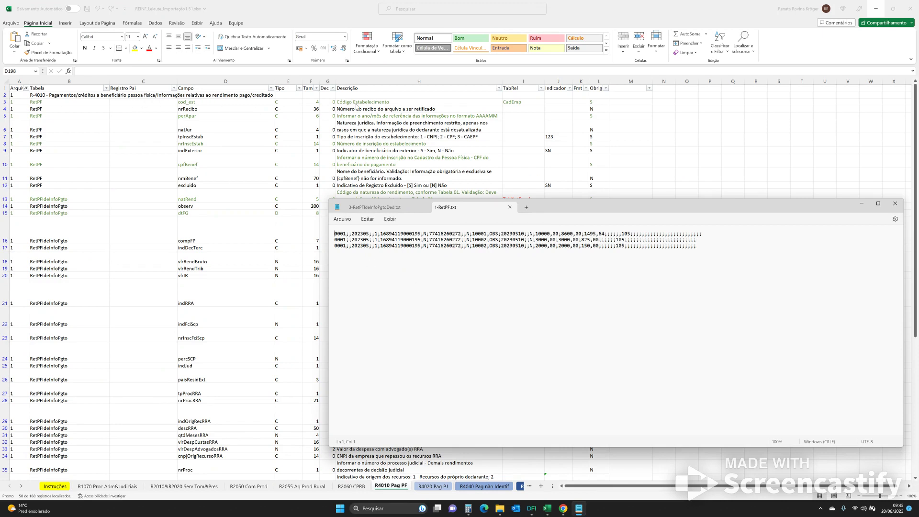
Step: Look up the establishment codes in EFD-Reinf's company register, close it, and return to 1-RetPF.txt over the Excel layout
left_click(532, 509)
left_click(53, 16)
left_click(56, 22)
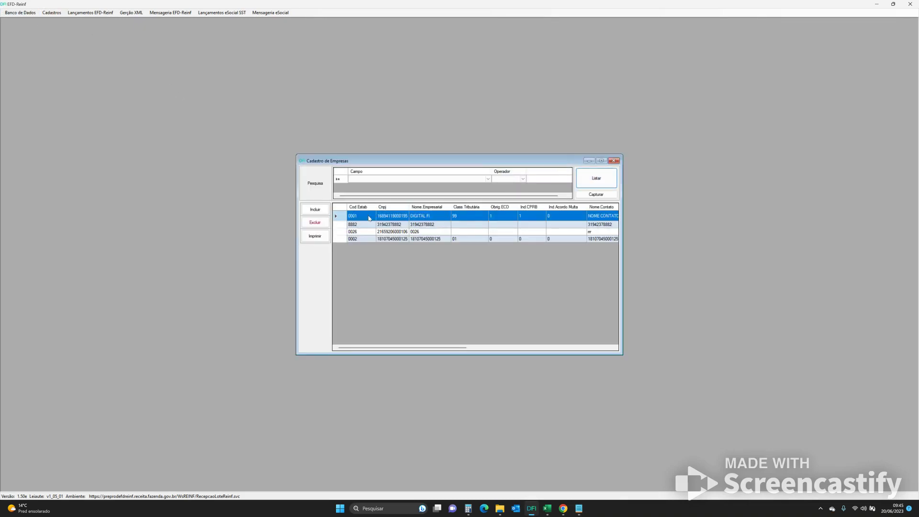
left_click(614, 161)
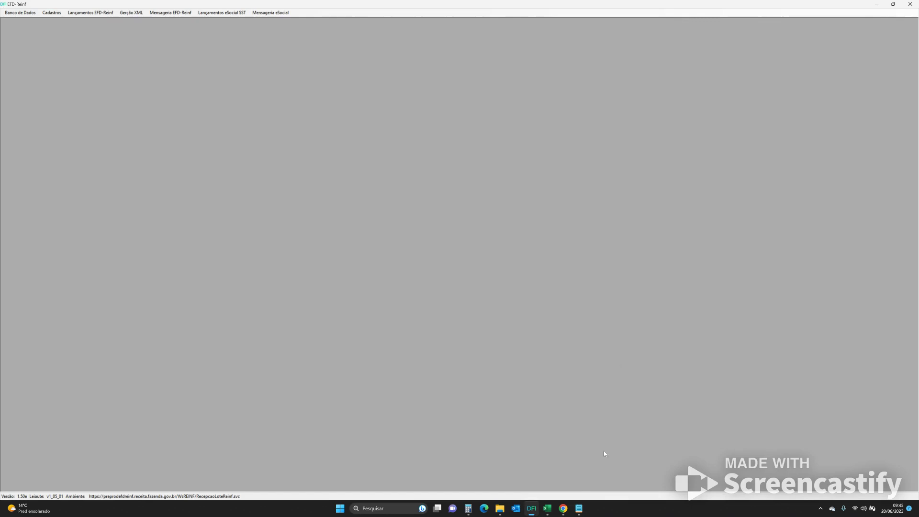
left_click(547, 509)
left_click(579, 508)
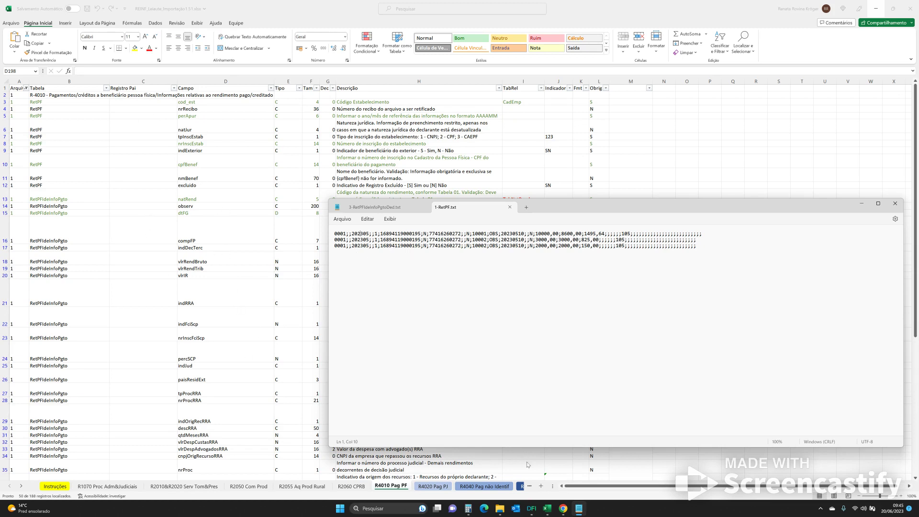
Step: In EFD-Reinf's data import, choose the R-4010 layout "Informações relativas ao rendimento pago/creditado" for individual beneficiaries and widen the tabdescr column
left_click(532, 509)
left_click(20, 12)
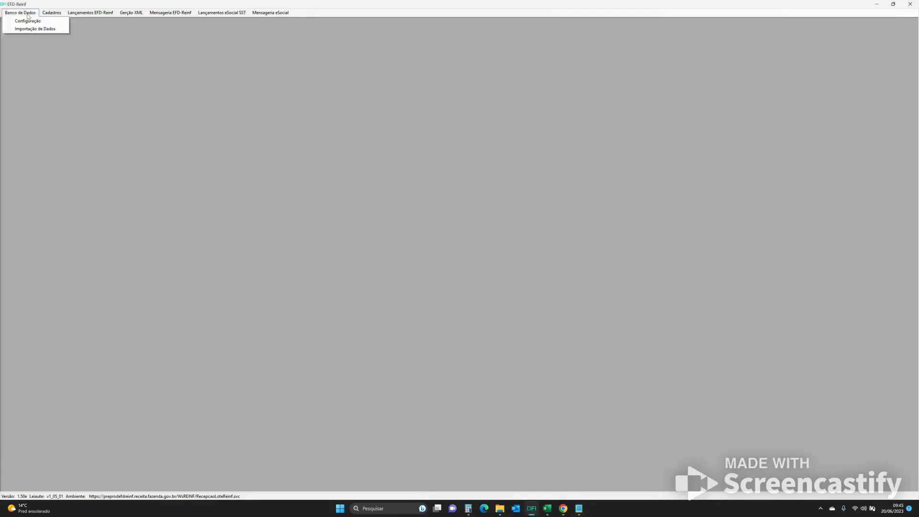
left_click(29, 29)
left_click(116, 25)
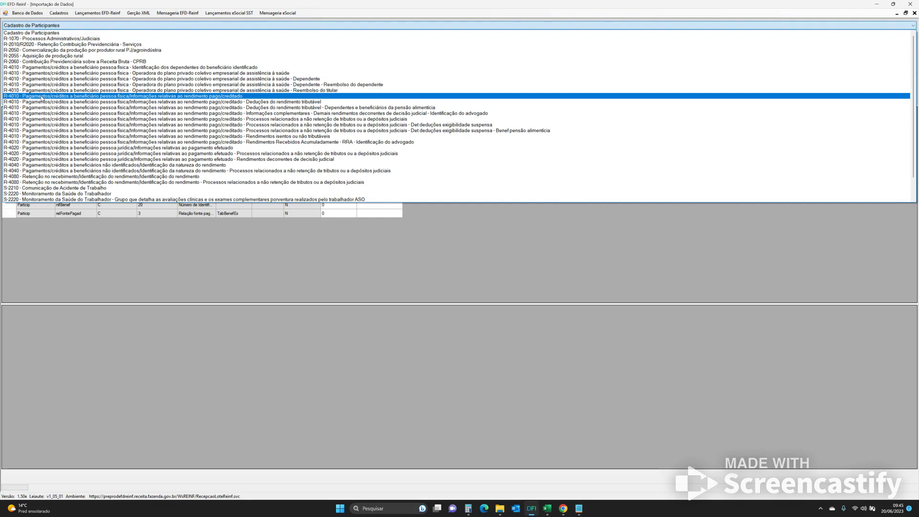
left_click(41, 96)
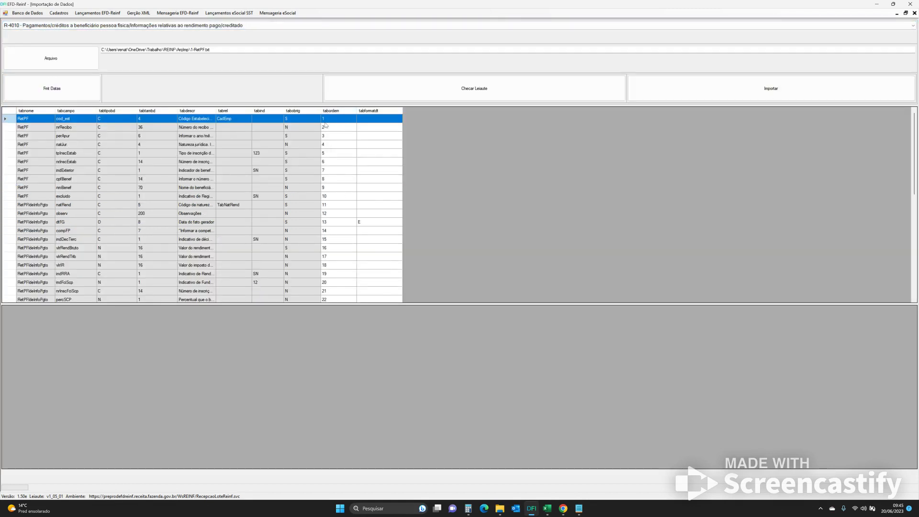
left_click_drag(216, 111, 321, 125)
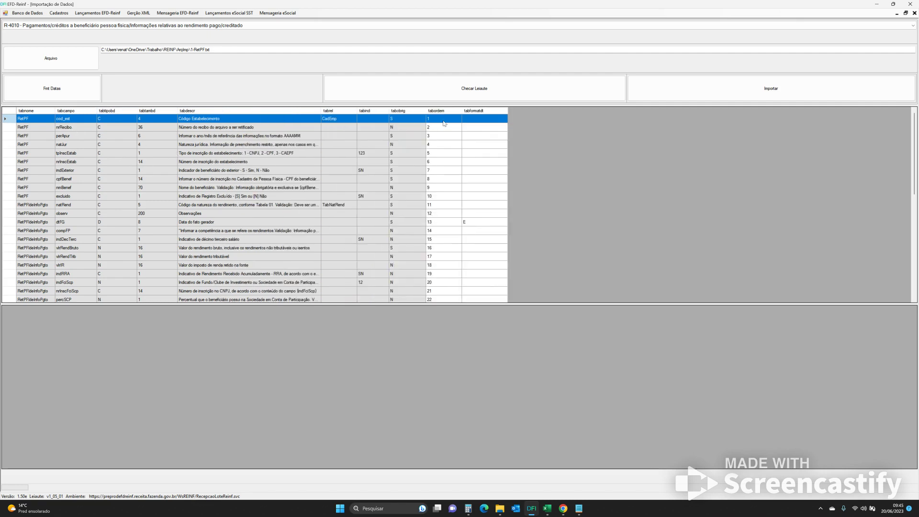
Step: Compare the values in 1-RetPF.txt with the import layout's field order, from cod_est through nrInscEstab
left_click(579, 509)
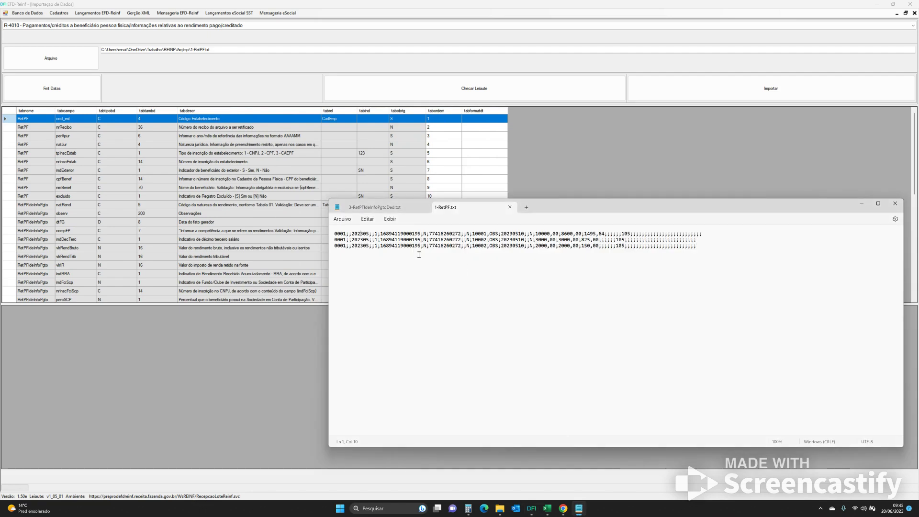
left_click(342, 234)
left_click(432, 139)
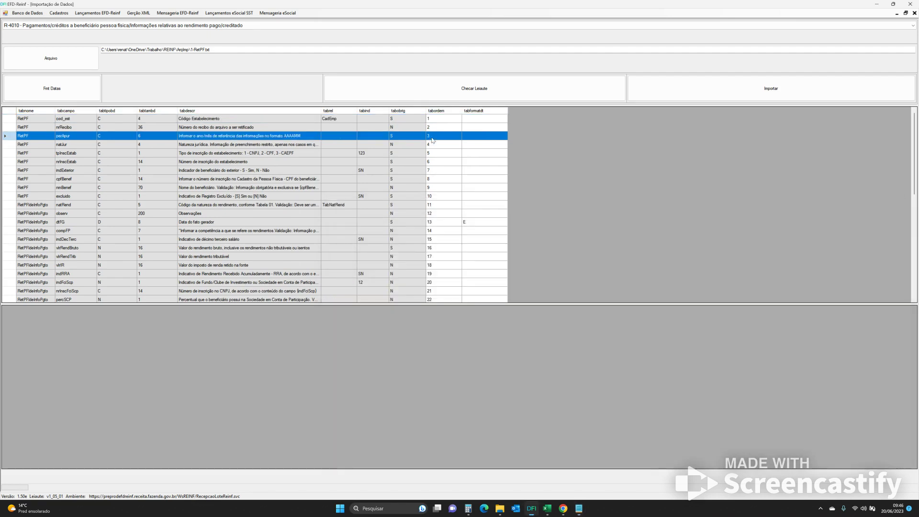
left_click(579, 508)
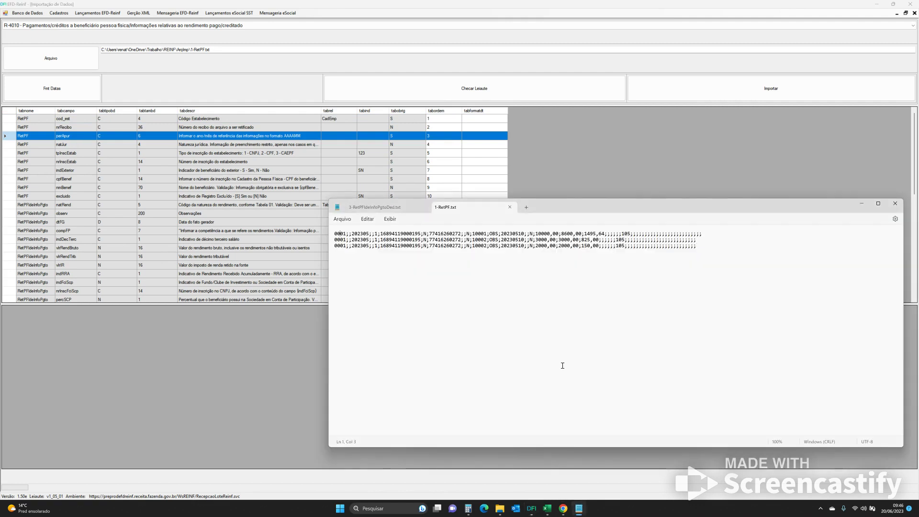
left_click(437, 136)
key("Return")
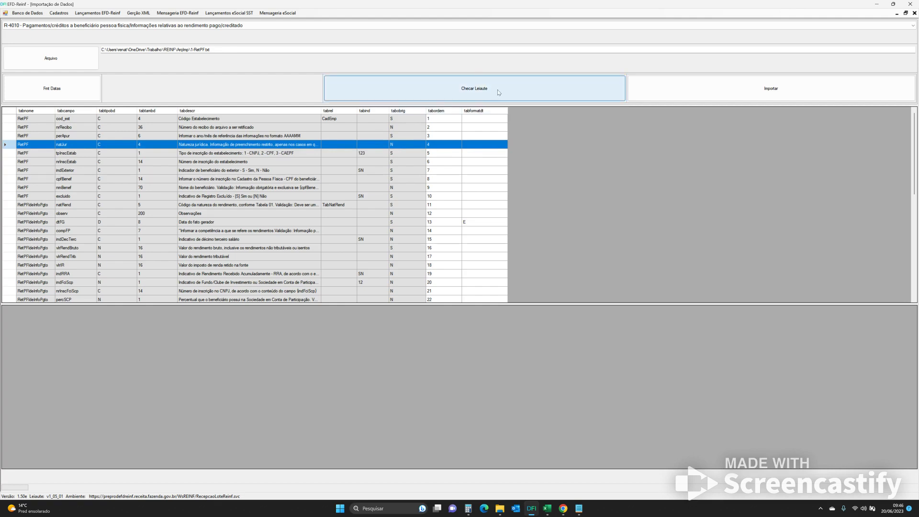
left_click(441, 155)
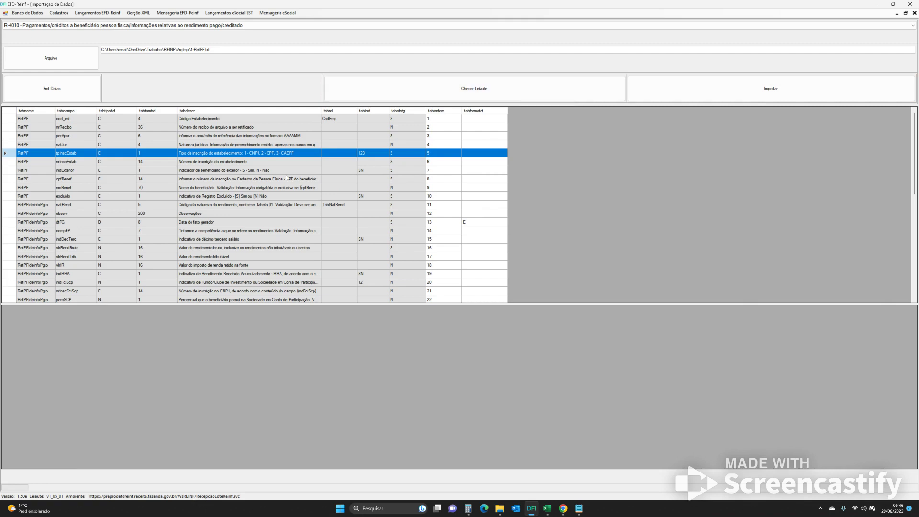
left_click(260, 220)
left_click(452, 161)
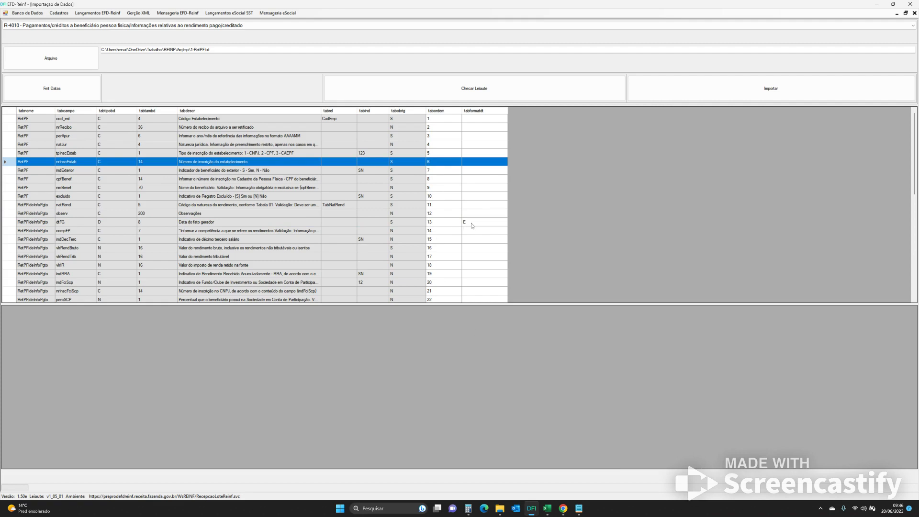
Step: Examine the records in 1-RetPF.txt, highlighting the entire third line
left_click(579, 508)
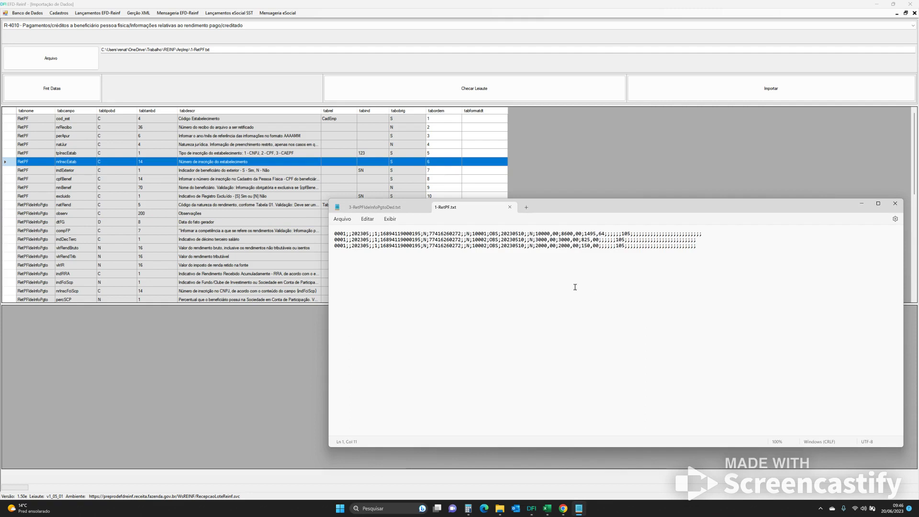
left_click_drag(335, 245, 331, 249)
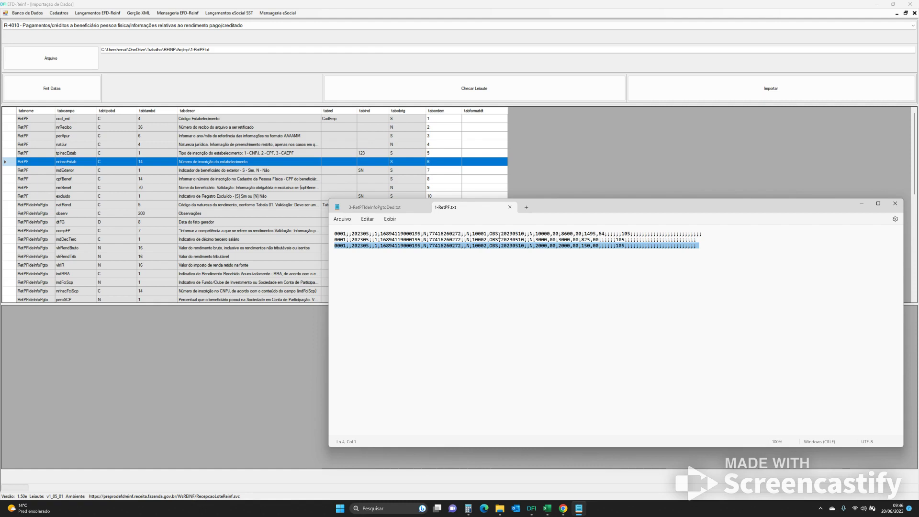
left_click(337, 246)
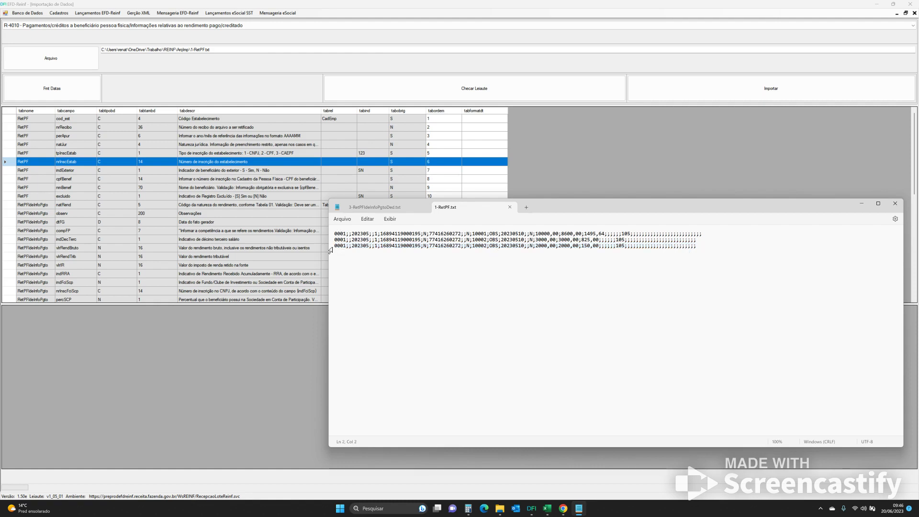
left_click(331, 250)
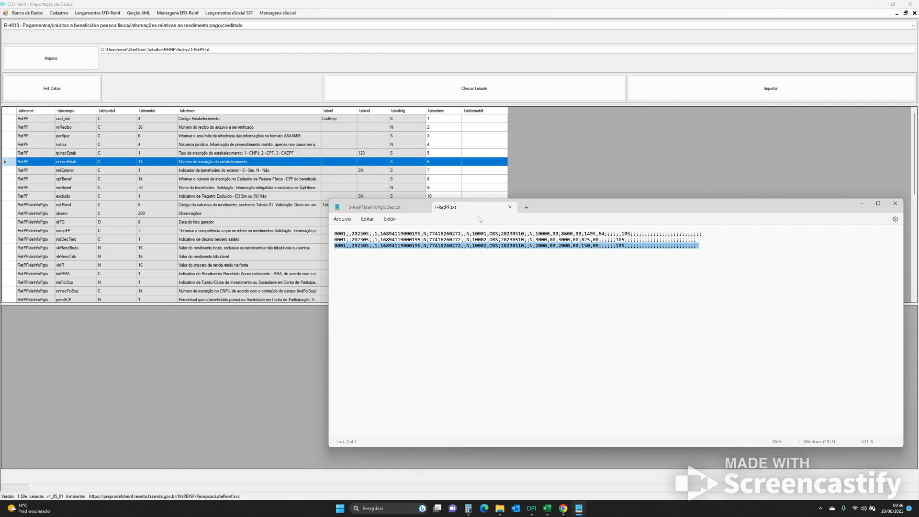
Step: Check the cpfBenef and dtFG rows in the import layout and consult the list of valid date formats
left_click(439, 180)
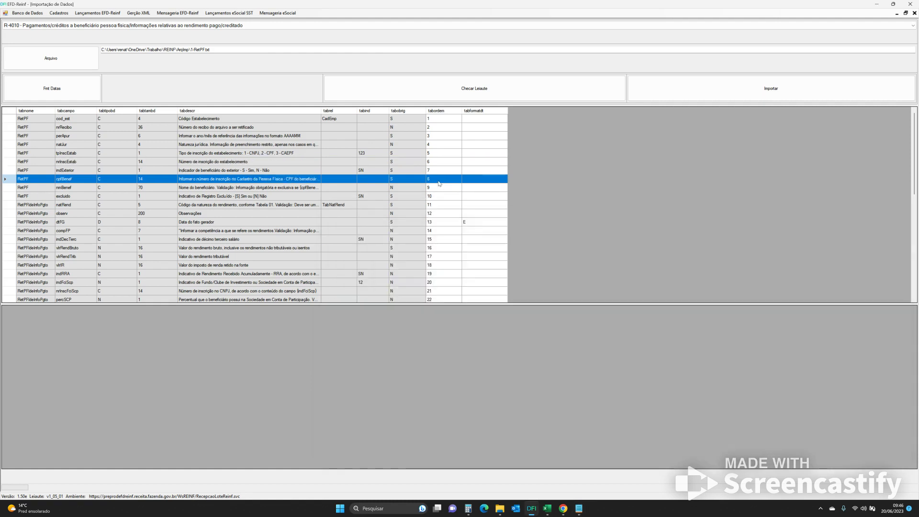
left_click(484, 224)
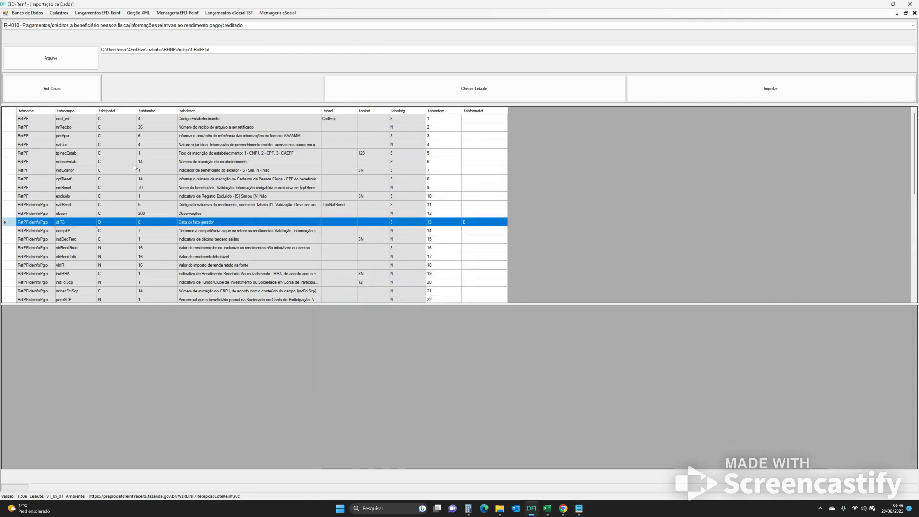
left_click(63, 94)
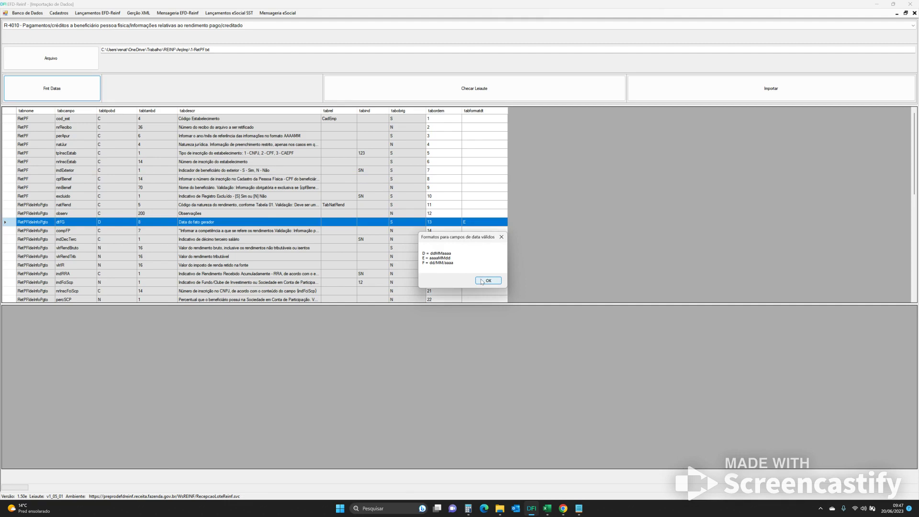
left_click(481, 282)
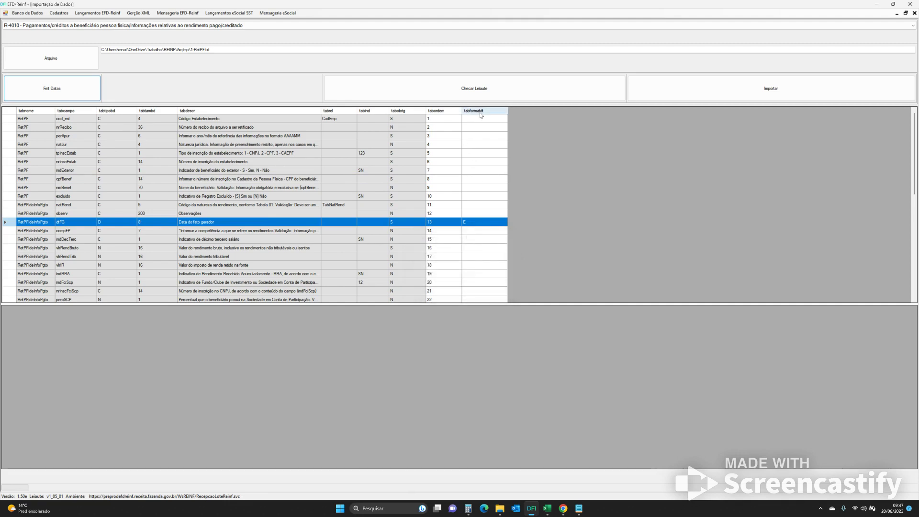
Step: Compare the dtFG date format in the import layout with the valid date formats and the dates in 1-RetPF.txt
left_click(472, 222)
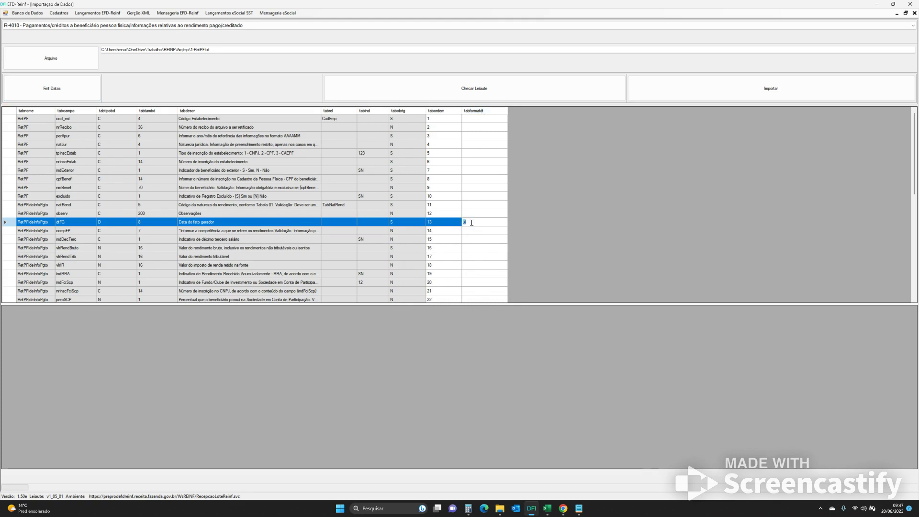
left_click(51, 89)
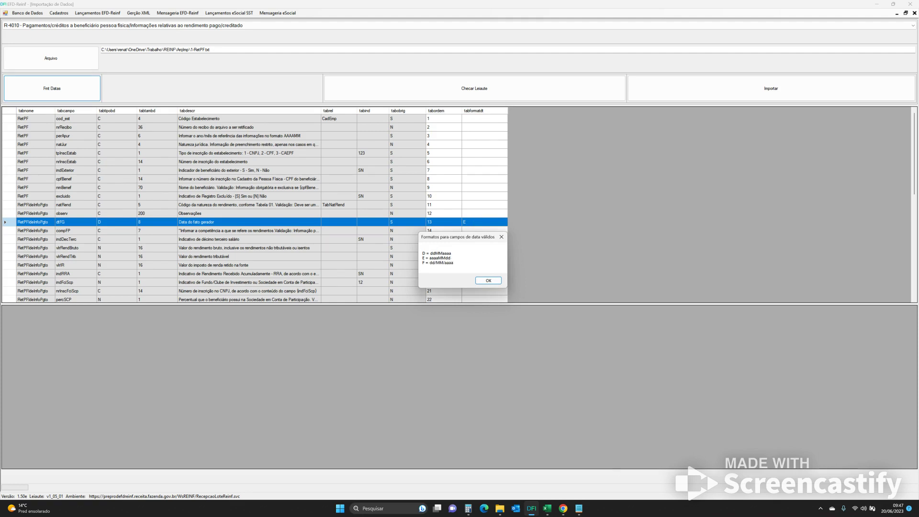
left_click(581, 513)
left_click(454, 262)
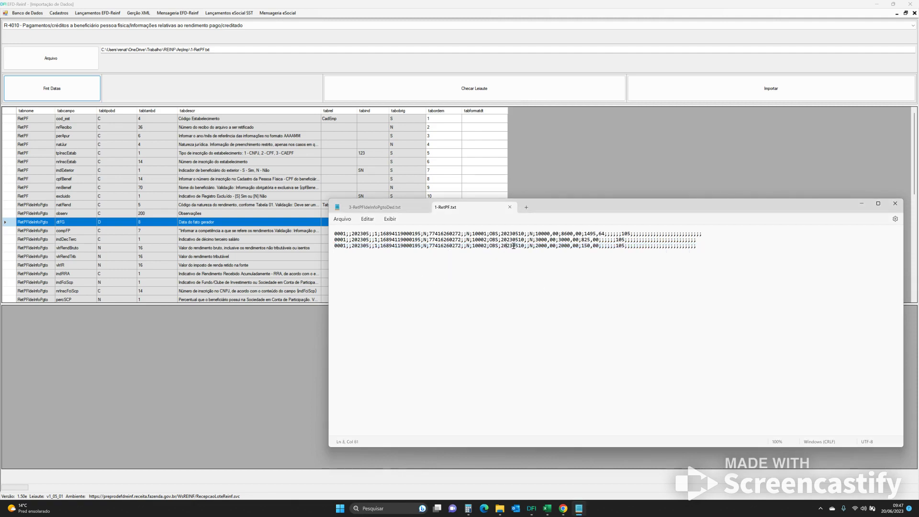
left_click(592, 179)
left_click(488, 280)
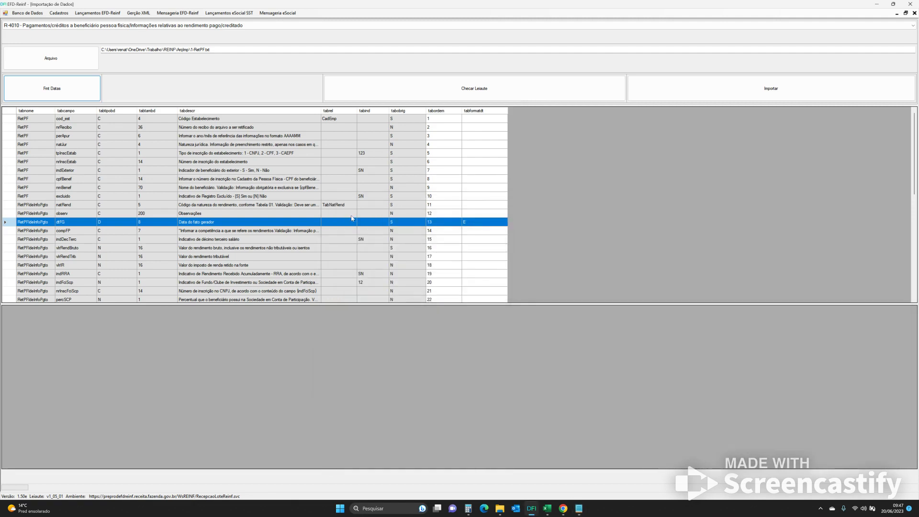
scroll(443, 181, "down", 9)
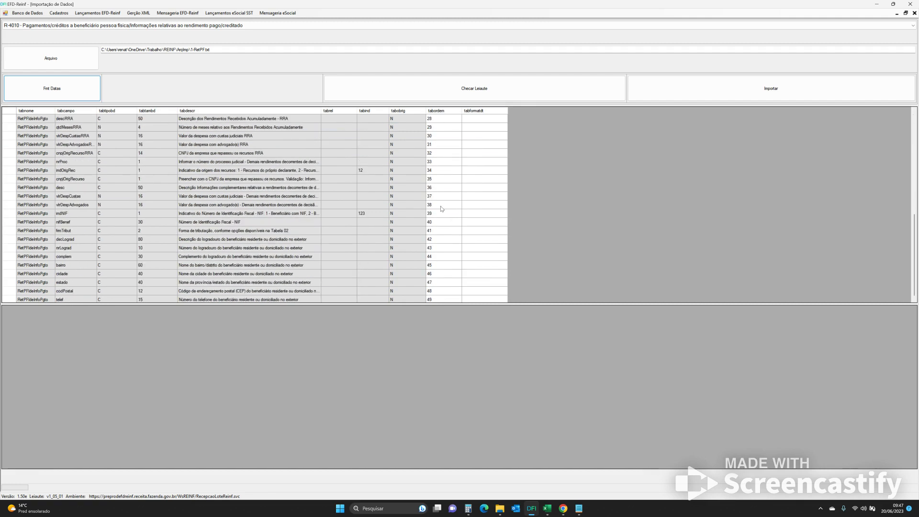
scroll(436, 244, "up", 9)
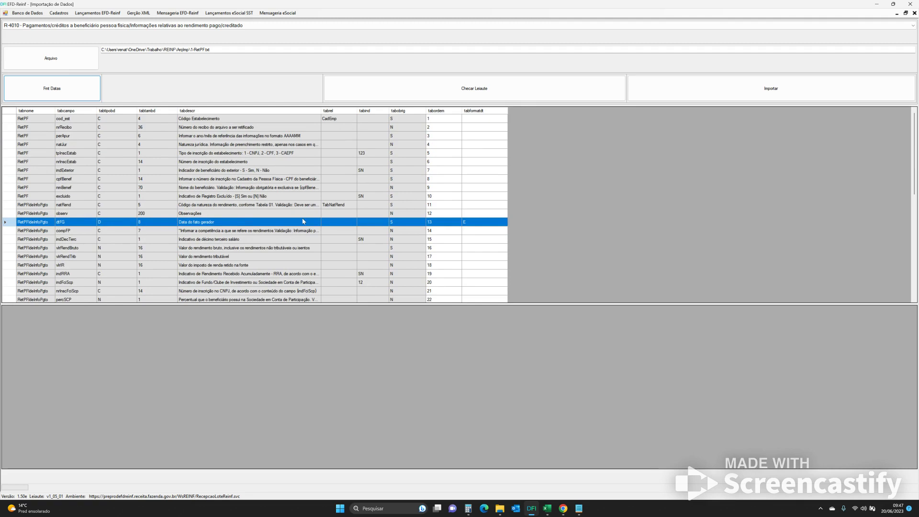
Step: Switch to the Excel layout workbook and filter the Arquivo column on the R4010 Pag PF sheet to show only 3
left_click(549, 511)
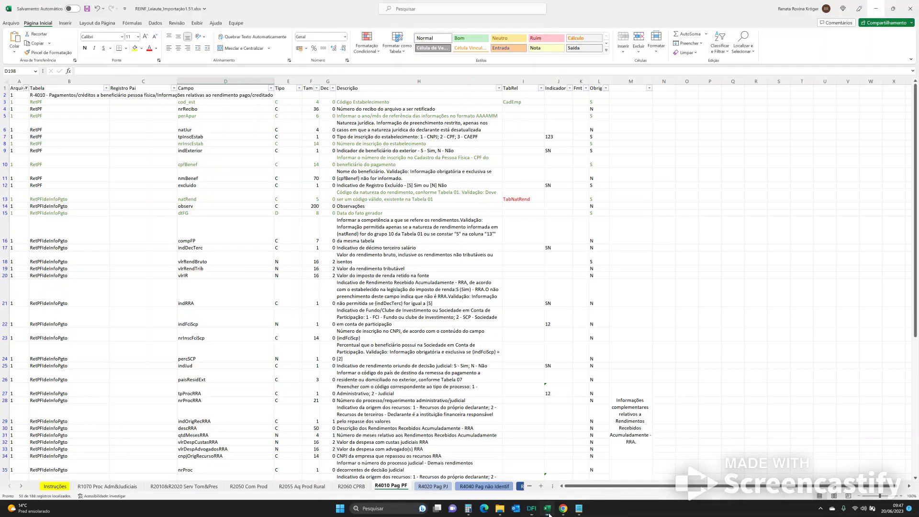
left_click(26, 88)
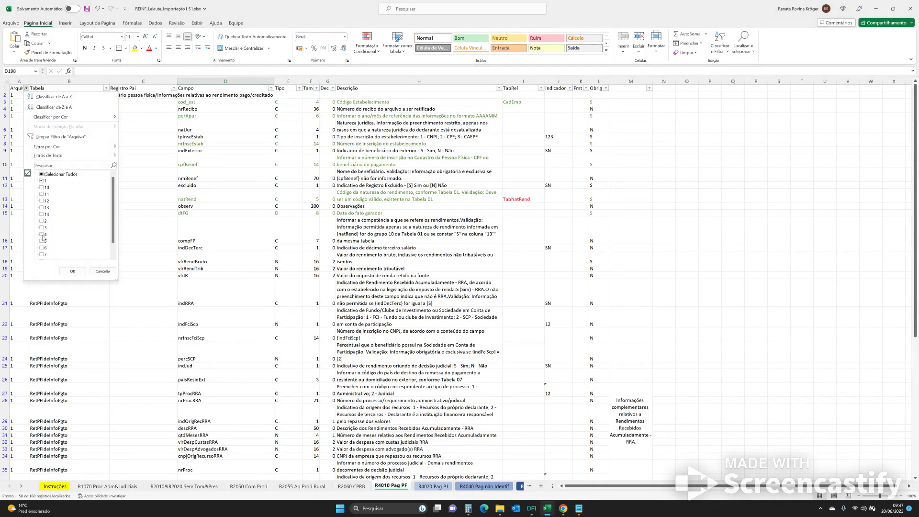
left_click(42, 181)
left_click(43, 228)
left_click(72, 271)
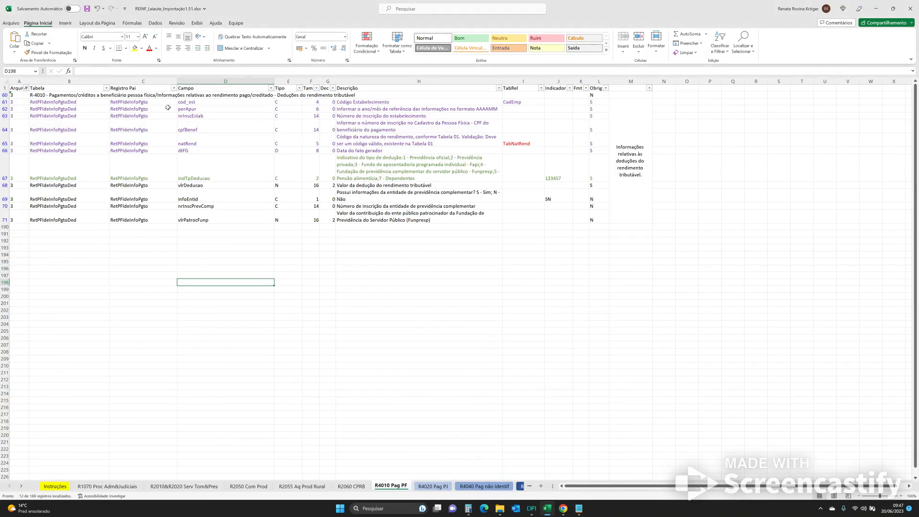
Step: Open 3-RetPFIdeInfoPgtoDed.txt in Notepad and compare its values with the deduction fields in the spreadsheet
left_click(500, 509)
left_click(579, 511)
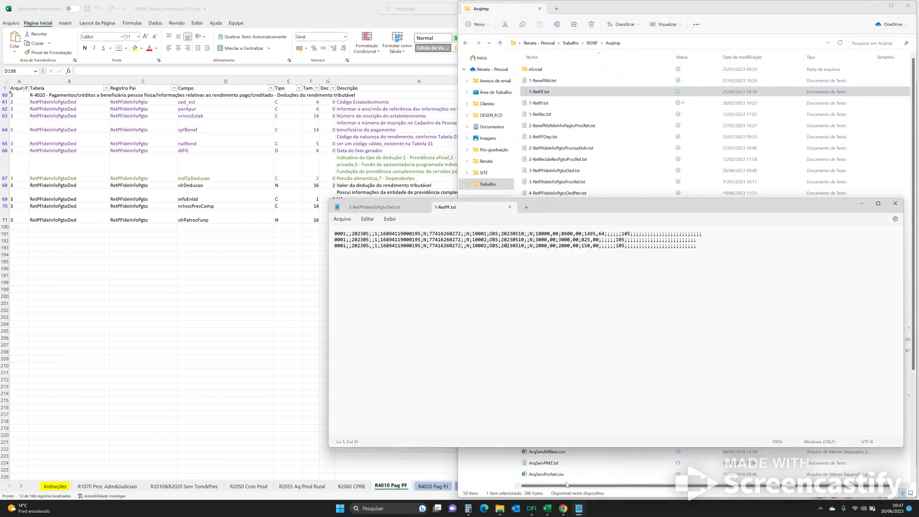
left_click(396, 208)
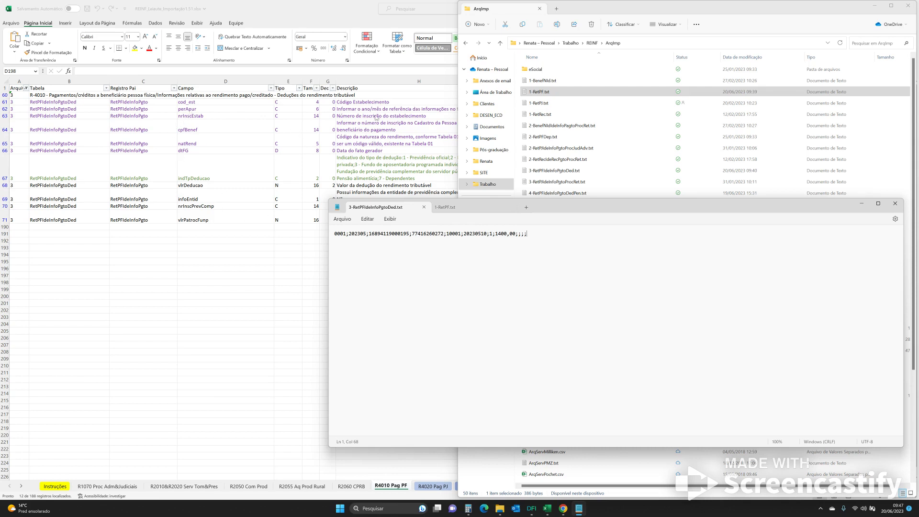
left_click(349, 235)
left_click(427, 235)
Step: Return to EFD-Reinf, check 1-RetPF.txt against the layout, and compare the preview with the file's records and the cpfBenef and dtFG rows
left_click(532, 511)
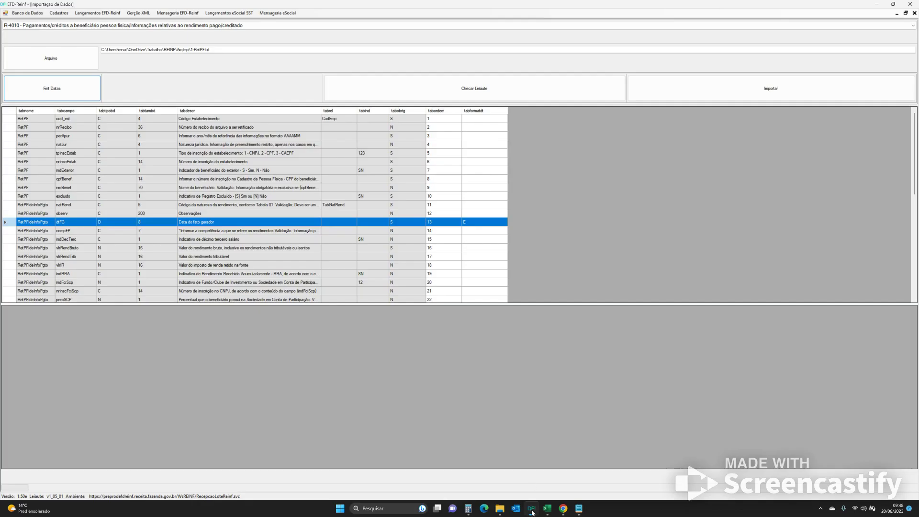
left_click(466, 95)
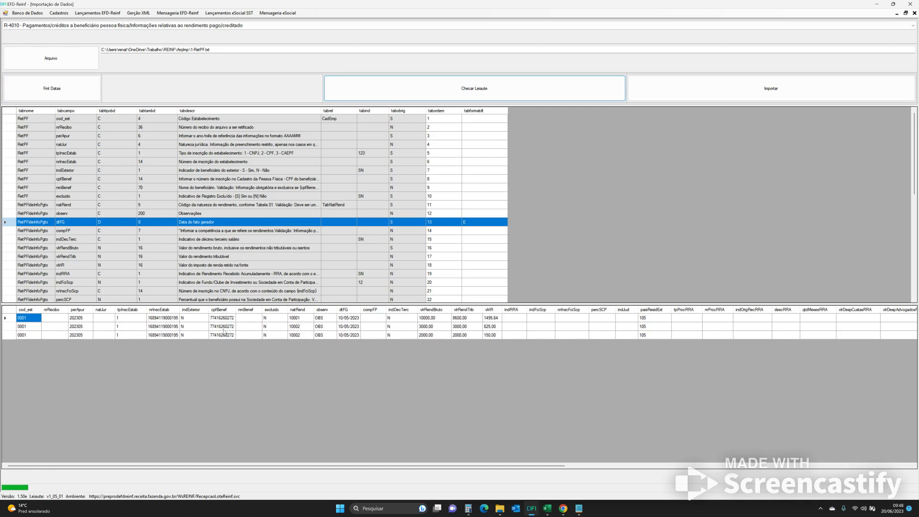
left_click(579, 508)
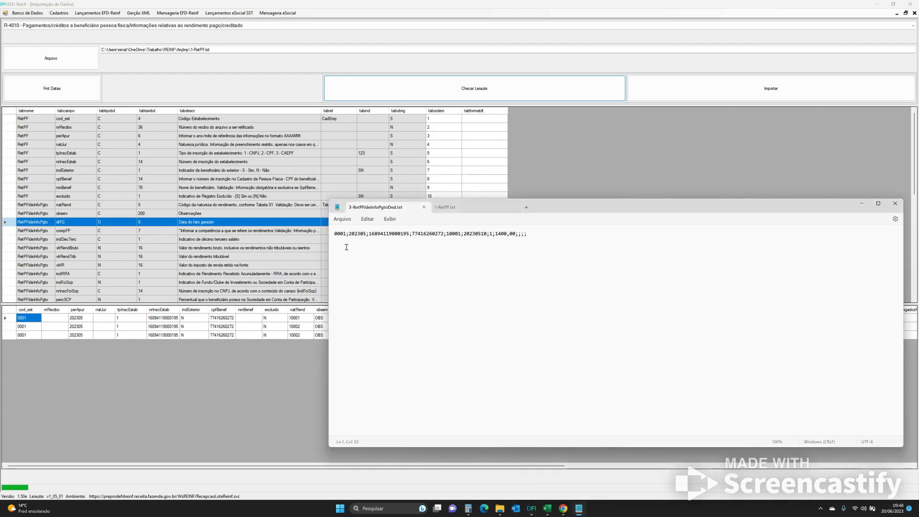
left_click(443, 207)
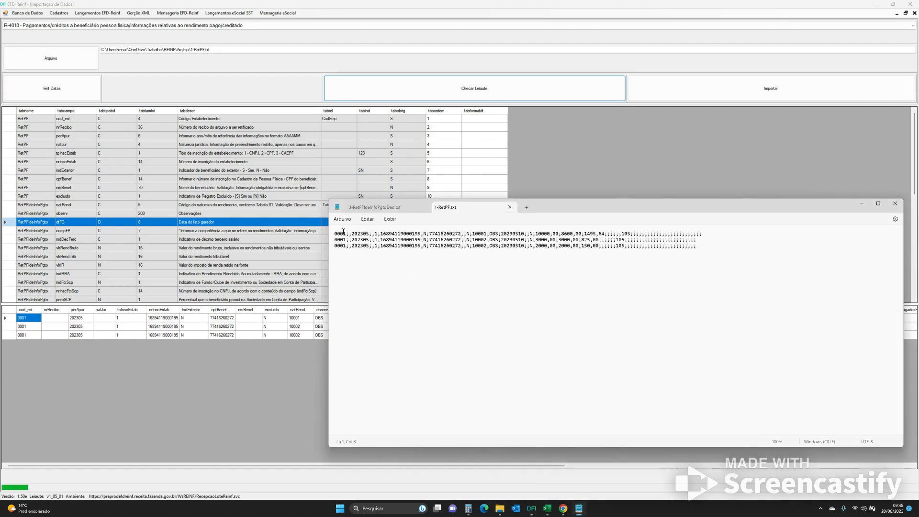
left_click(362, 233)
left_click(425, 234)
left_click_drag(430, 234, 460, 234)
left_click(439, 179)
left_click(435, 179)
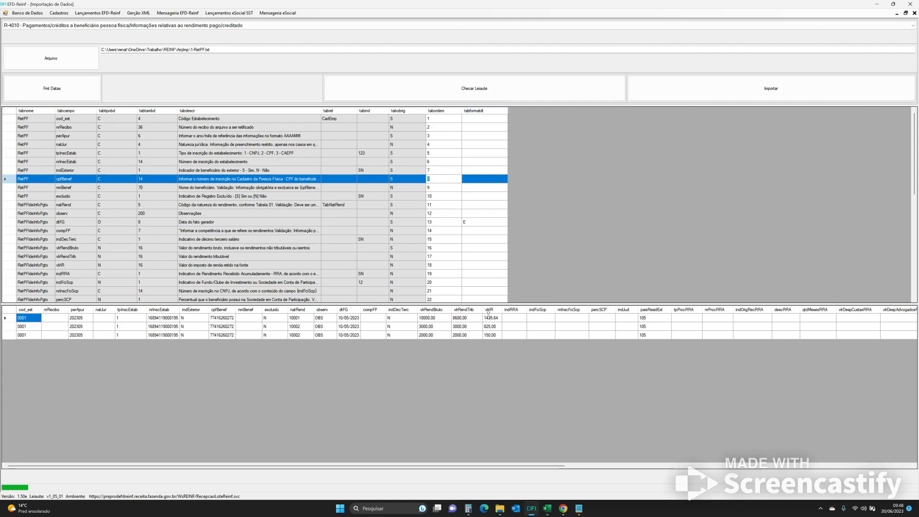
left_click(349, 221)
Step: Import the R-4010 payment records from 1-RetPF.txt and dismiss the import summary
left_click(764, 101)
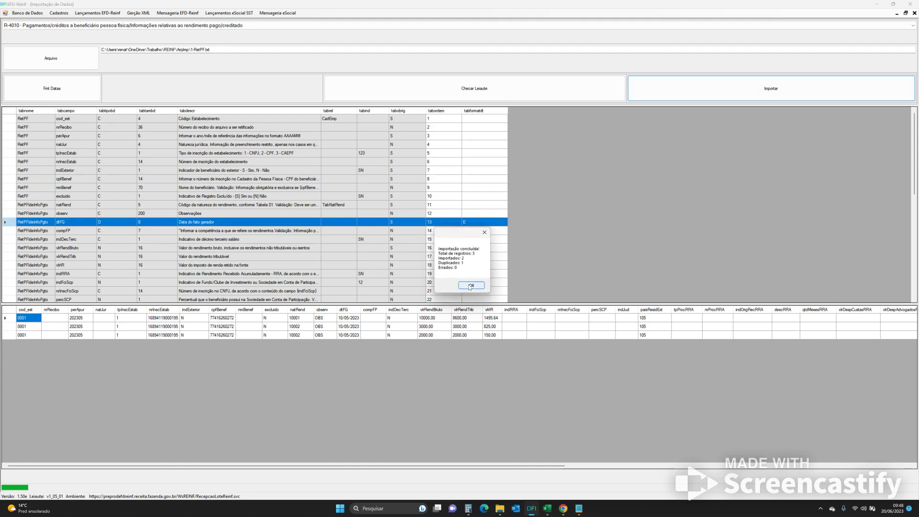
left_click(471, 286)
left_click(192, 49)
type("1-")
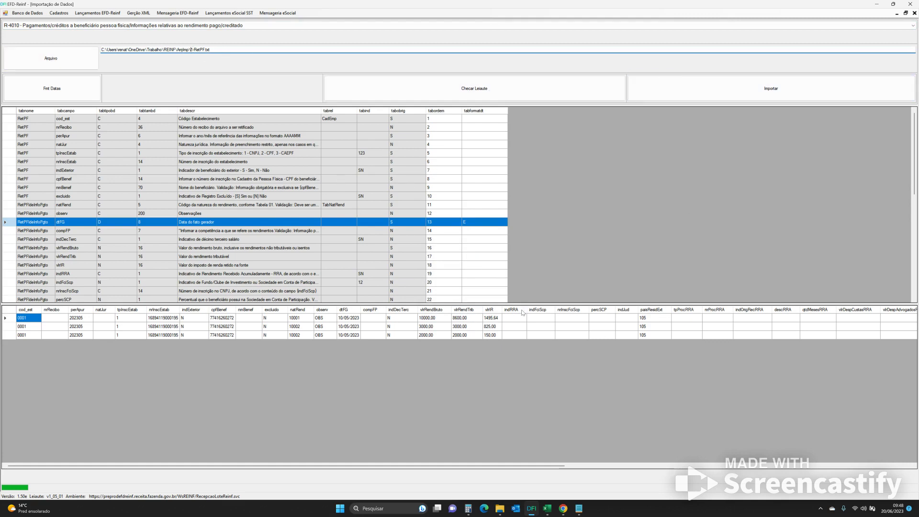
Step: Check the VALIDACAO value of the third record in the import preview
left_click_drag(559, 467, 910, 471)
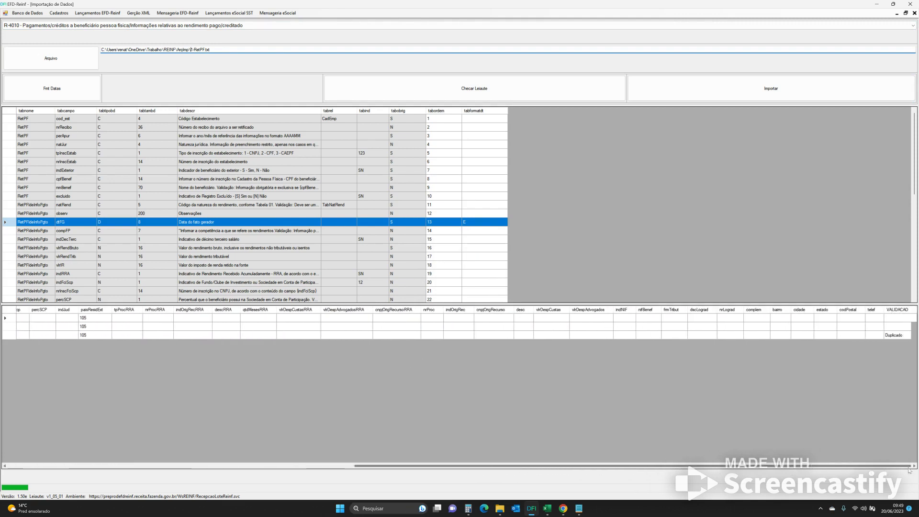
left_click(893, 336)
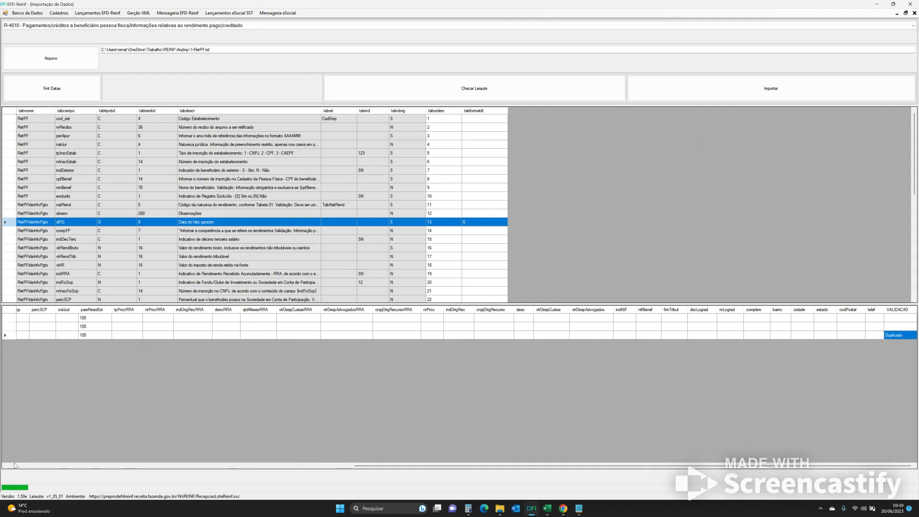
left_click(14, 466)
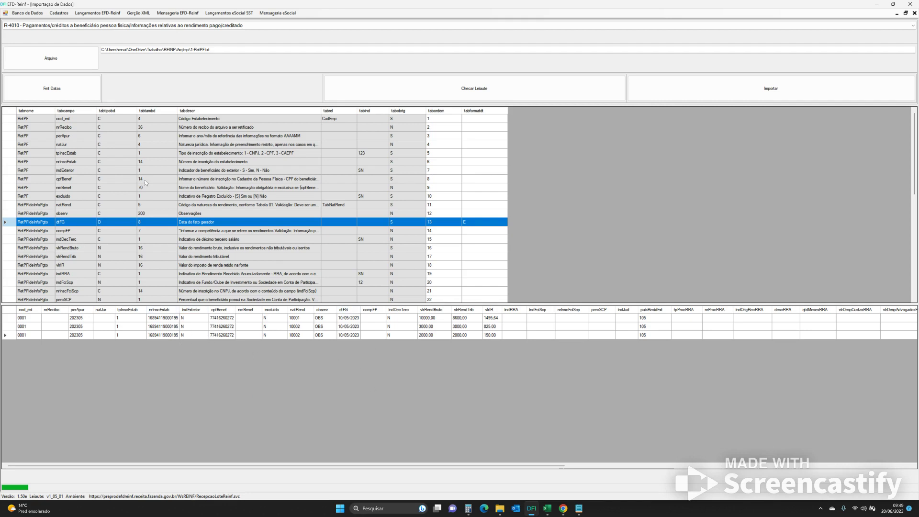
Step: Open the R-4010 entries, remove the "maior igual" 202306 search condition, and list the records
left_click(113, 14)
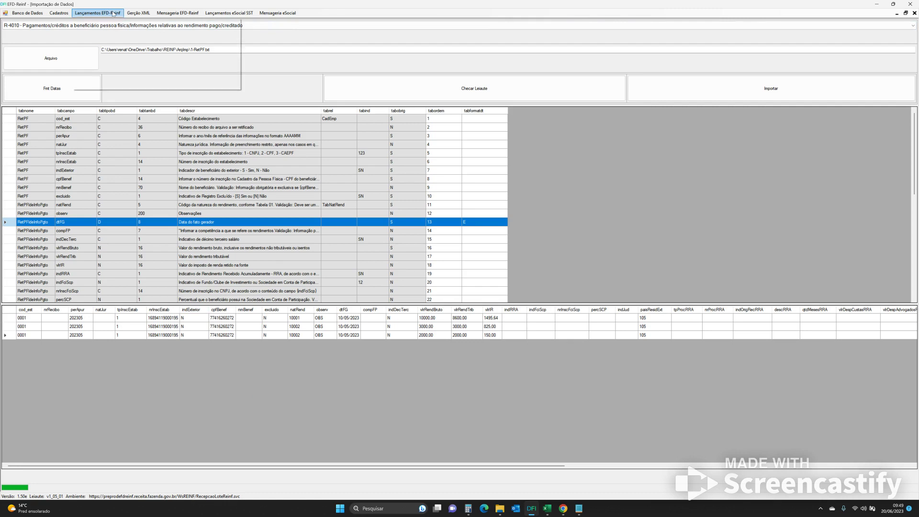
left_click(112, 62)
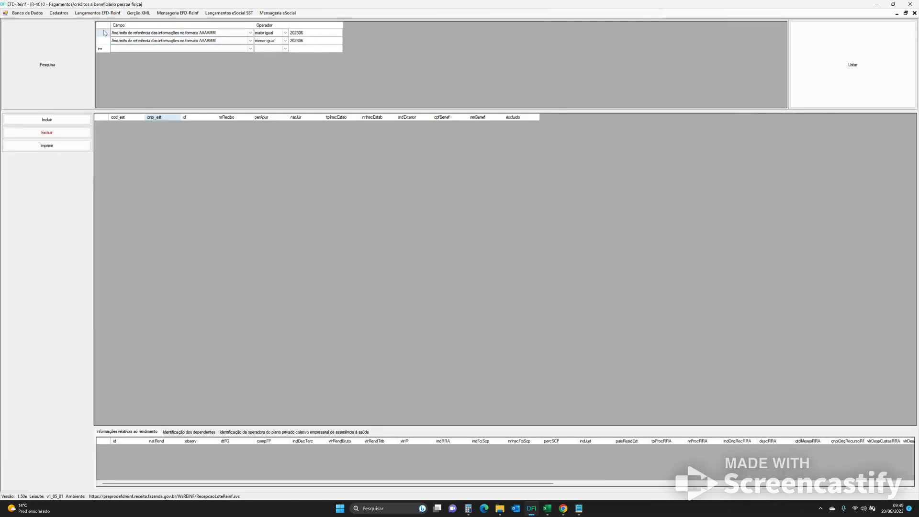
left_click(103, 33)
key("Delete")
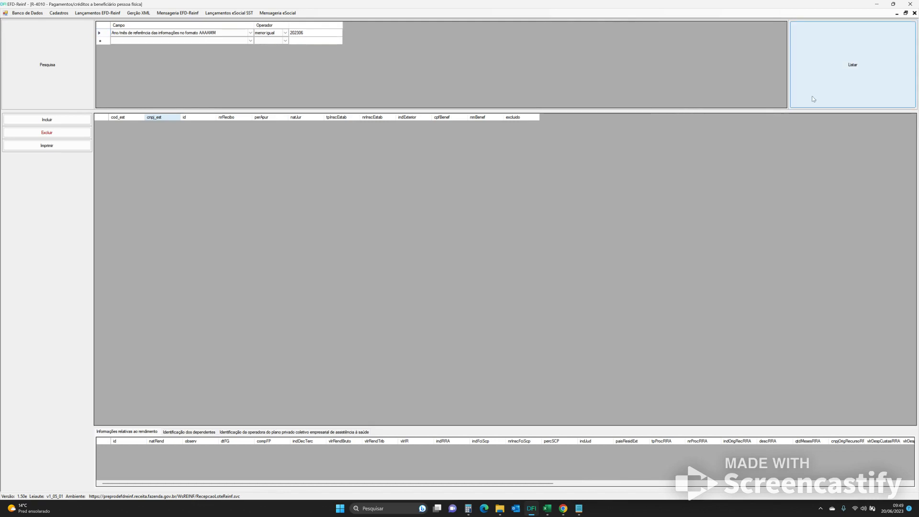
left_click(816, 81)
Step: Inspect the 202305 R-4010 record and its income detail for nature code 10001, then close the record and the R-4010 entries
left_click(299, 143)
double_click(325, 142)
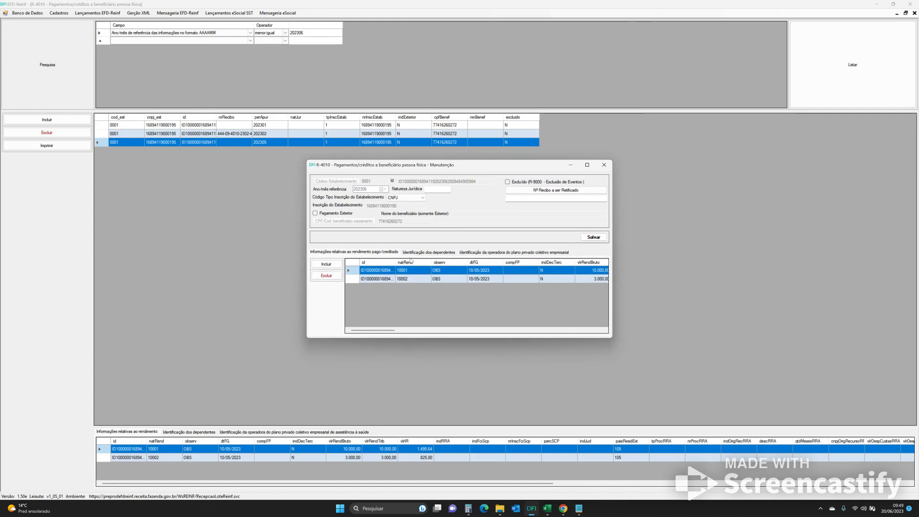
double_click(526, 272)
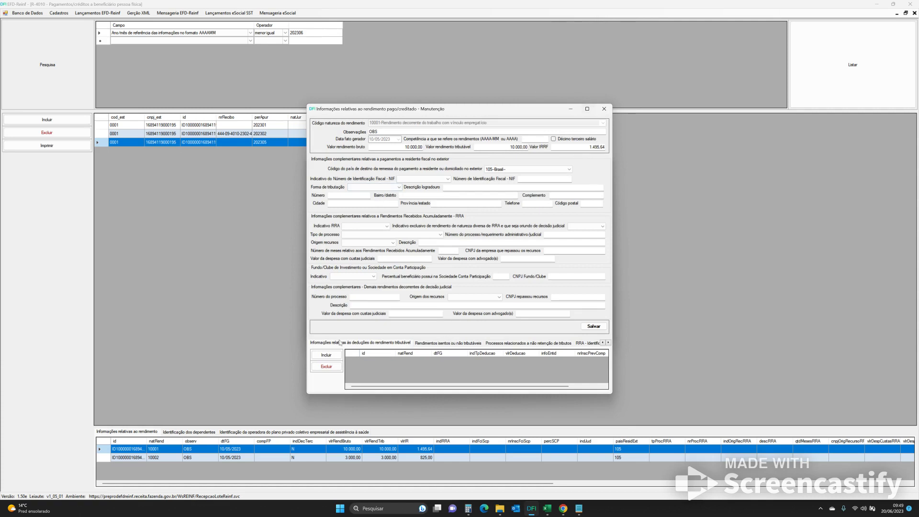
left_click(604, 109)
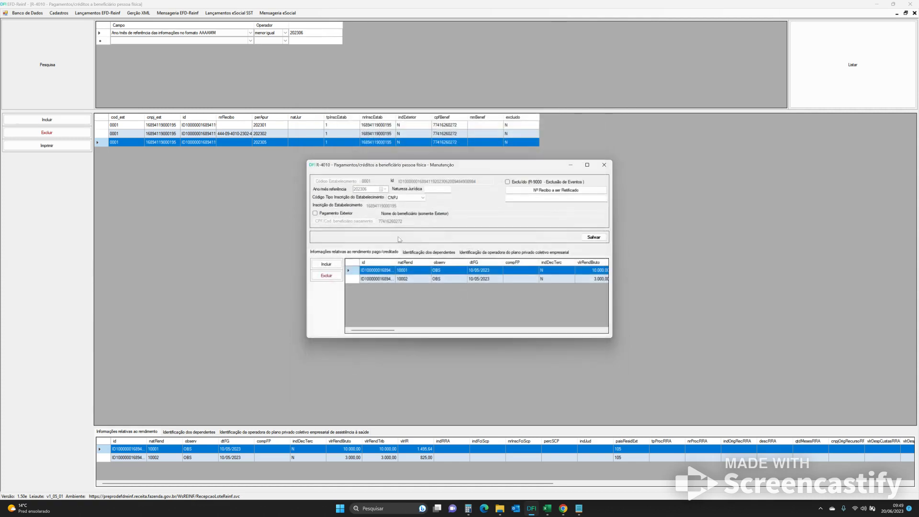
left_click(605, 165)
left_click(915, 13)
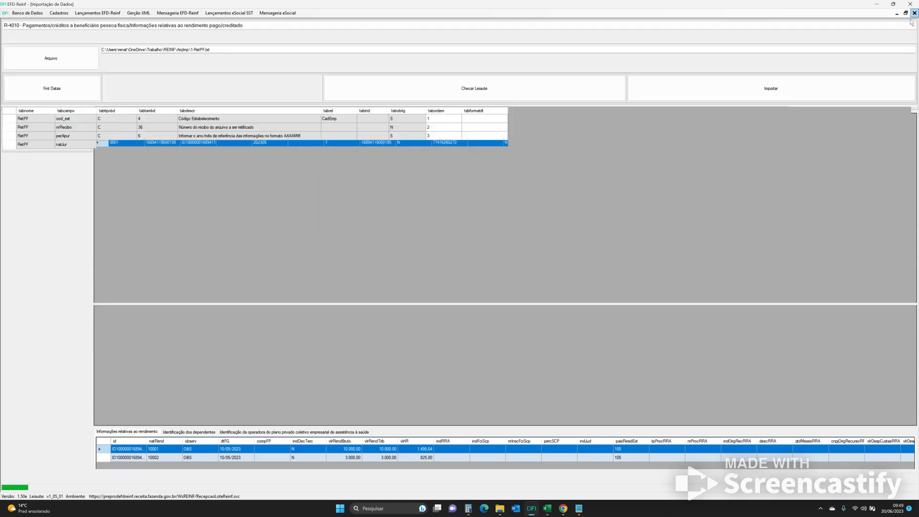
Step: Select the R-4010 "Deduções do rendimento tributável" import layout and review the Arquivo 3 fields in the Excel layout workbook
left_click(68, 25)
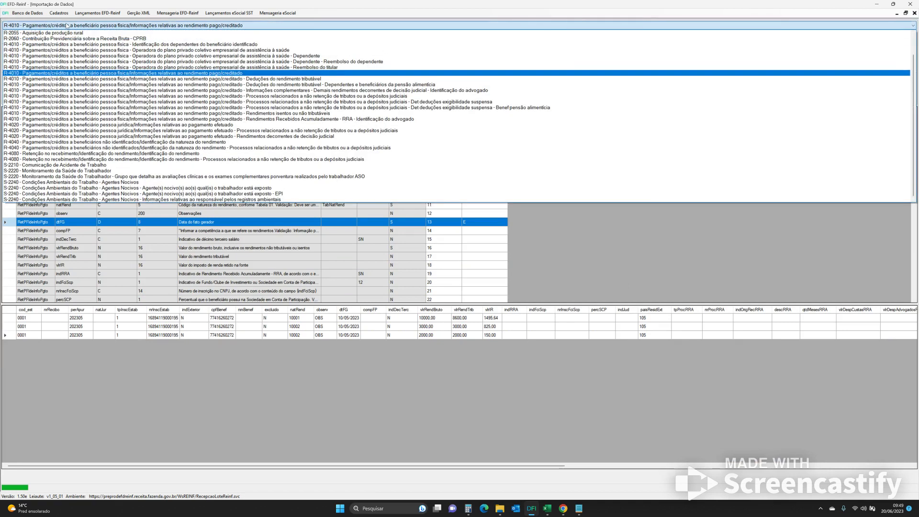
left_click(62, 80)
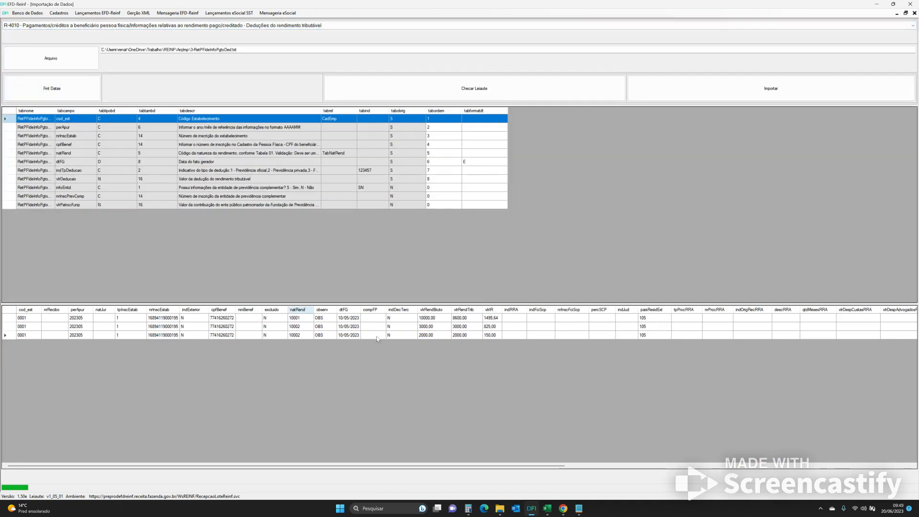
left_click(548, 508)
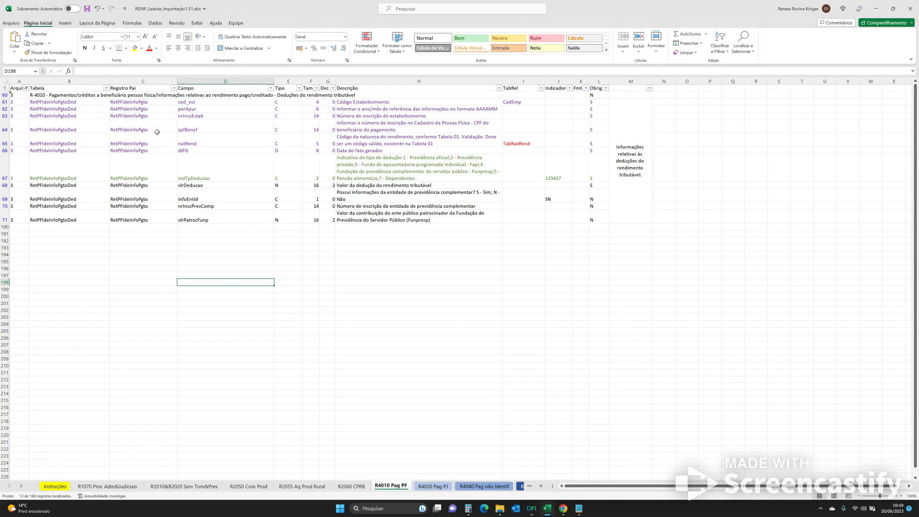
left_click(26, 88)
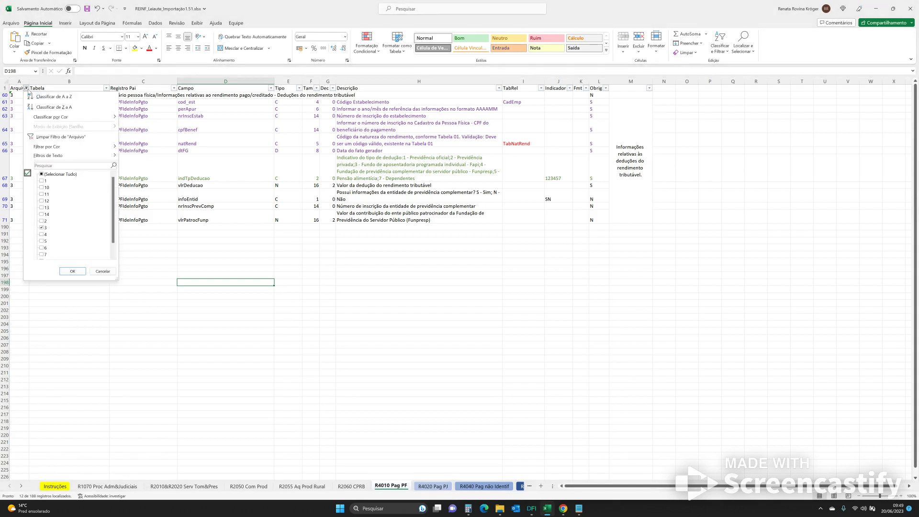
left_click(187, 245)
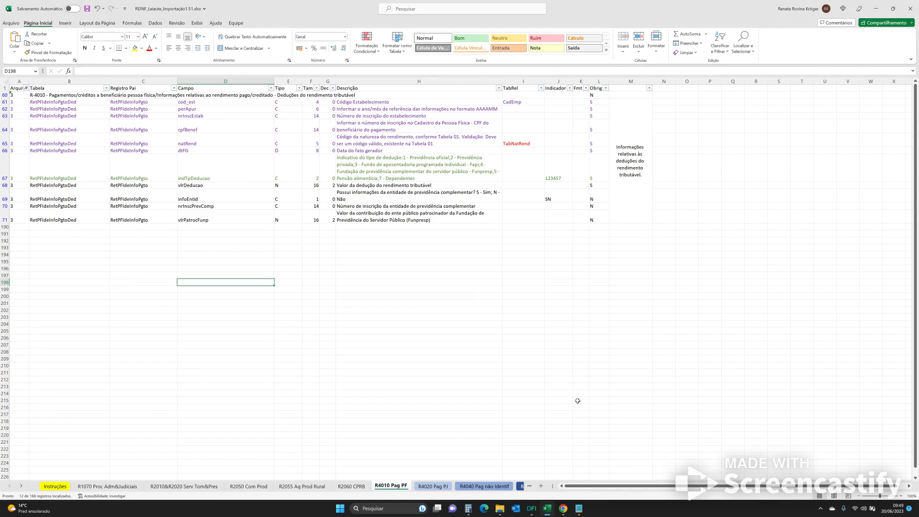
Step: Return to EFD-Reinf and check 3-RetPFIdeInfoPgtoDed.txt against the deductions layout
left_click(532, 509)
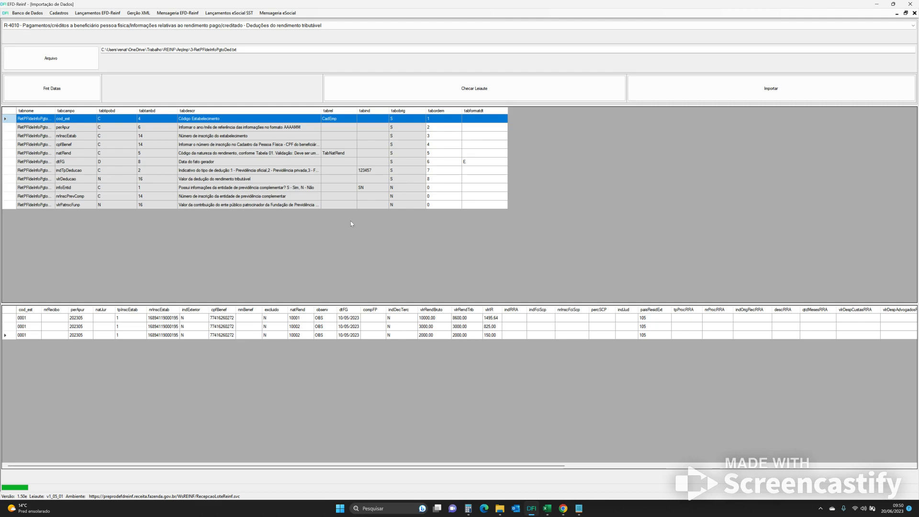
left_click(406, 88)
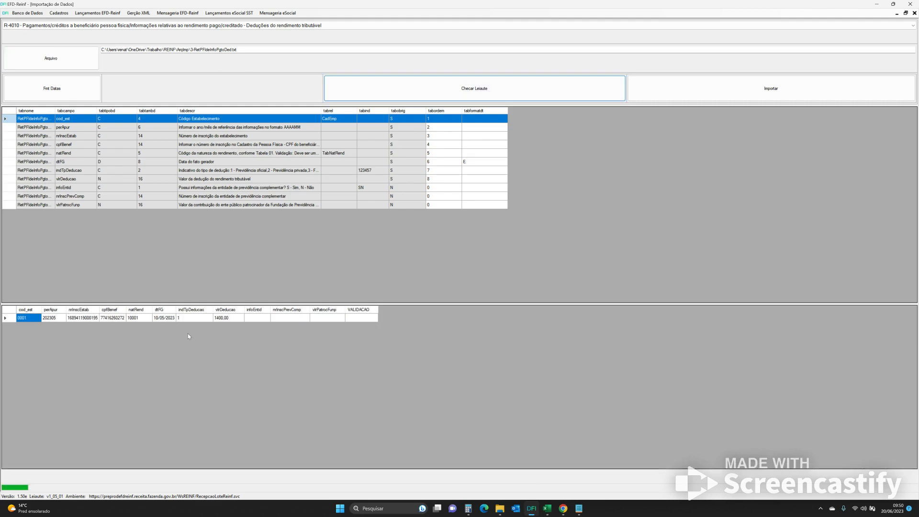
Step: Import the checked deductions file 3-RetPFIdeInfoPgtoDed.txt into R-4010 and close the data import window
left_click(223, 320)
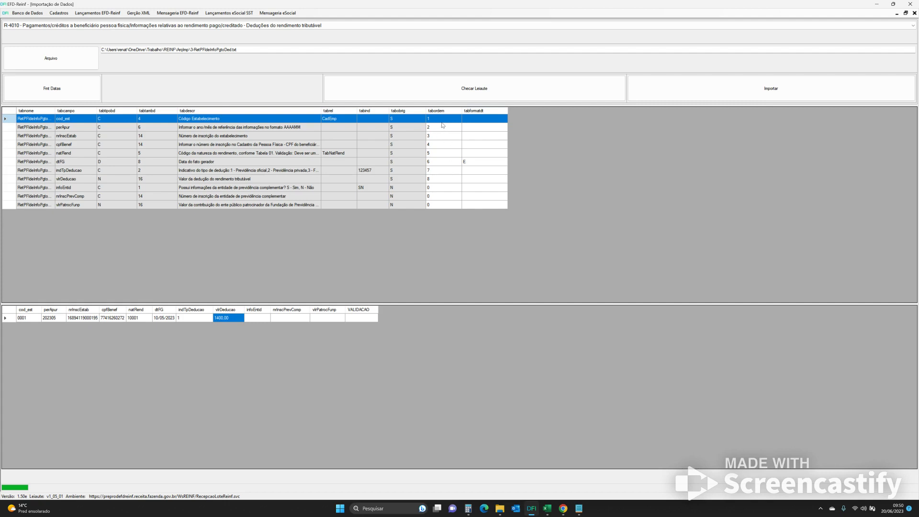
left_click(468, 164)
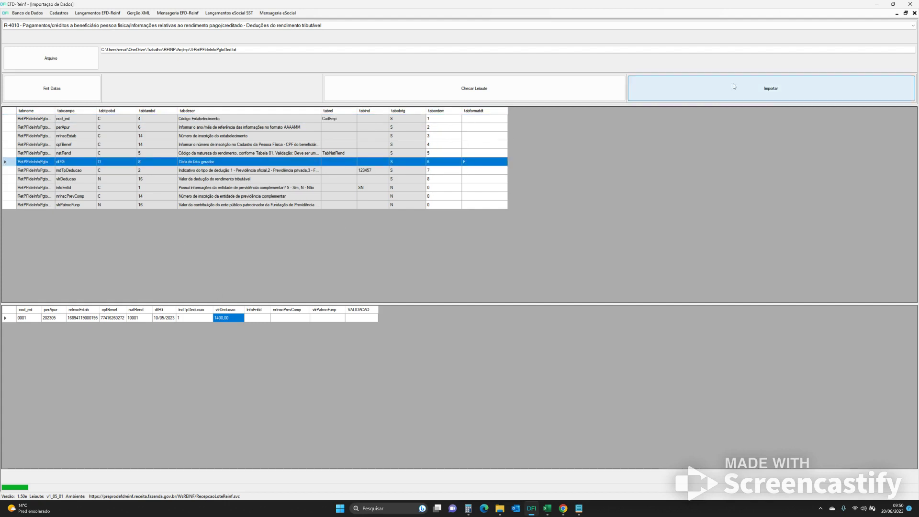
left_click(773, 91)
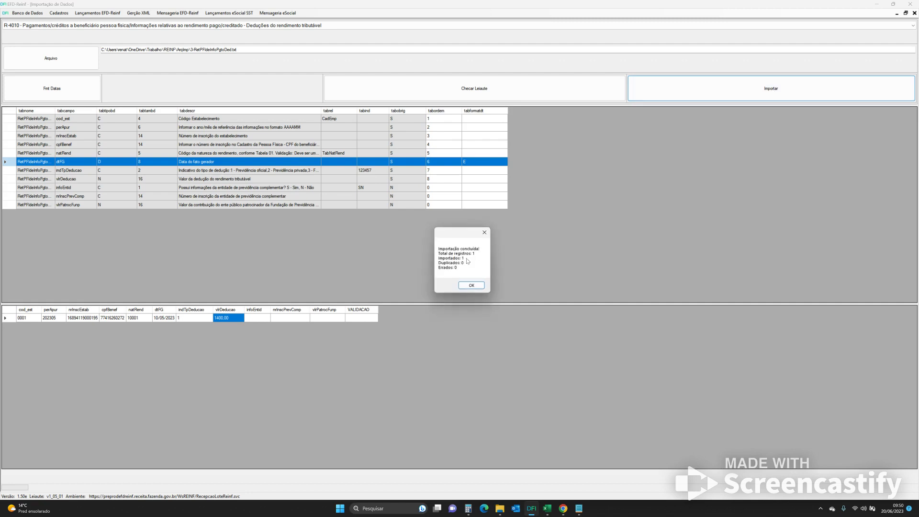
left_click(470, 286)
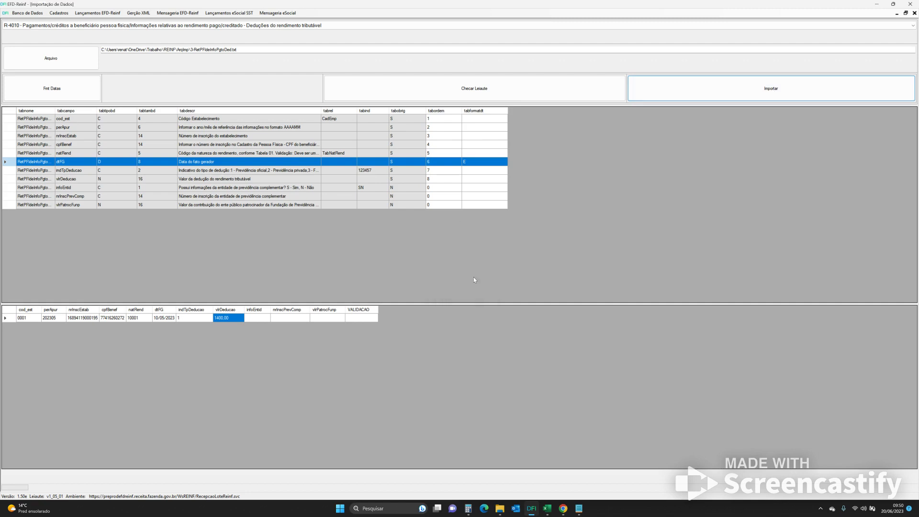
left_click(915, 13)
Step: Reopen the R-4010 entries, remove the "maior igual" 202306 search condition, and list the matching records
left_click(90, 12)
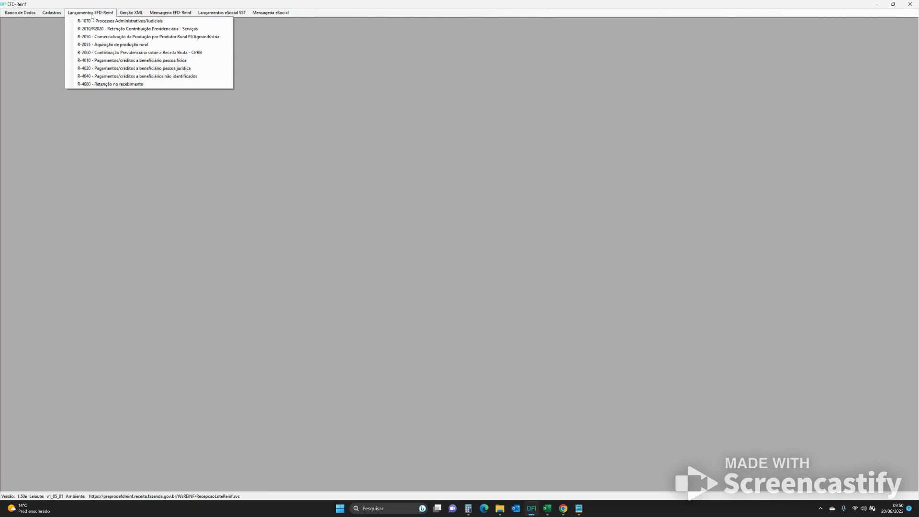
left_click(100, 60)
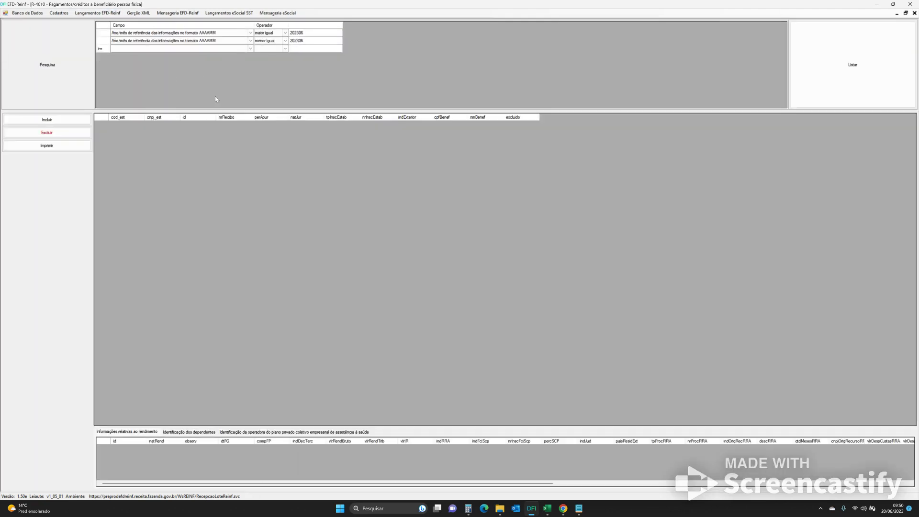
left_click(105, 36)
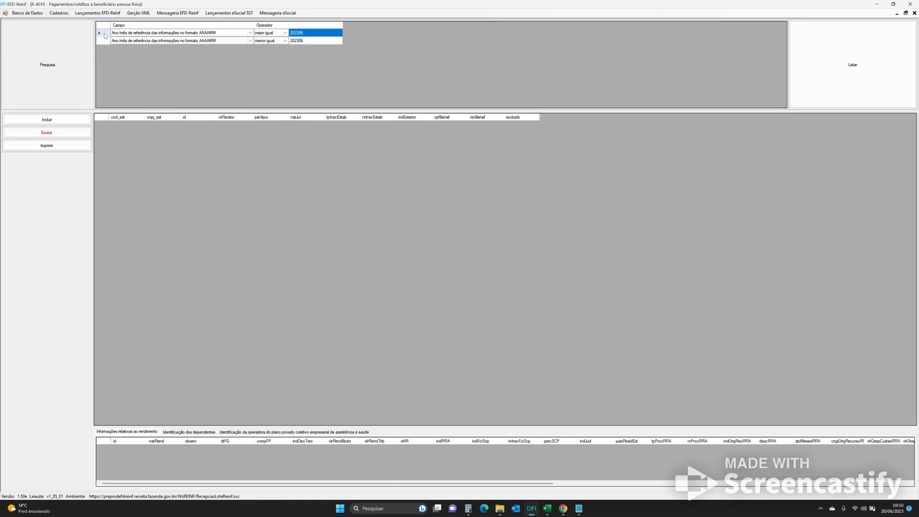
key("Delete")
left_click(804, 72)
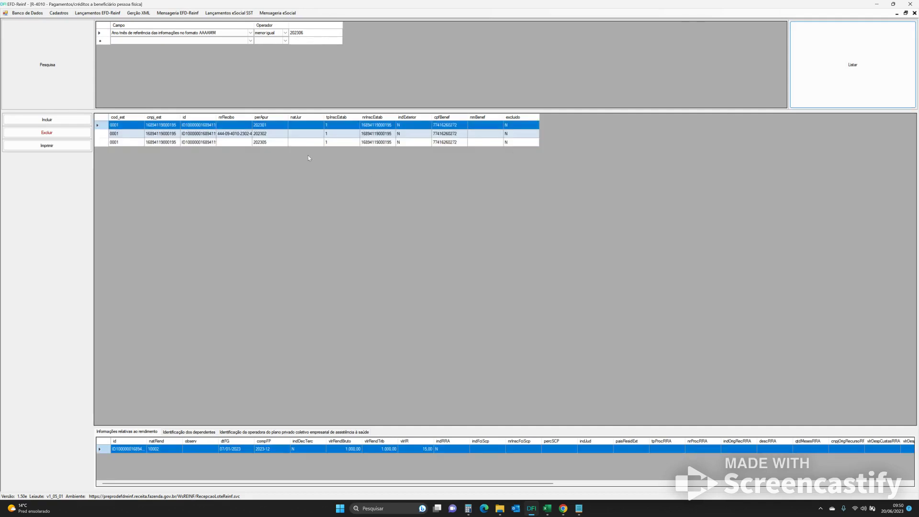
Step: Open the last listed R-4010 record and its income detail for nature code 10001 to check the imported deduction
left_click(337, 142)
double_click(337, 144)
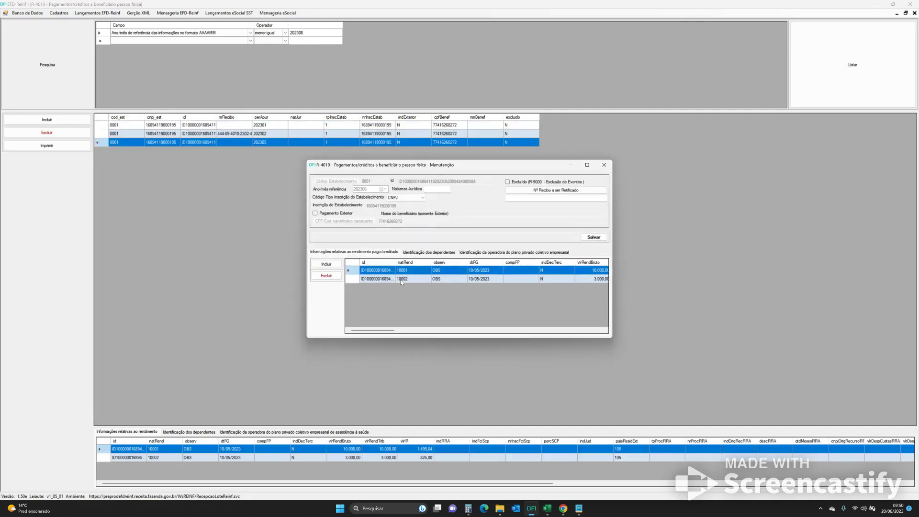
double_click(494, 272)
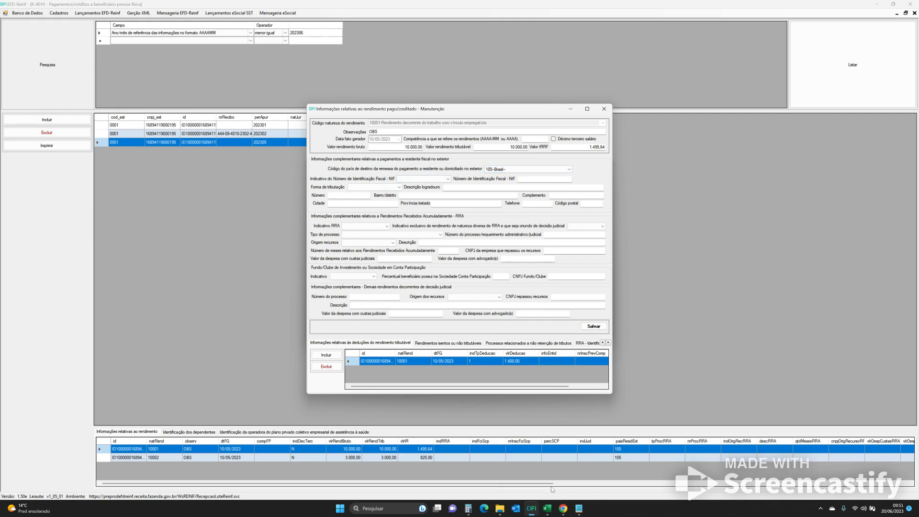
Step: Switch to the Excel layout workbook and review the Instruções sheet, the R4010 Pag PF layout, and its Arquivo filter choices
left_click(548, 508)
left_click(55, 486)
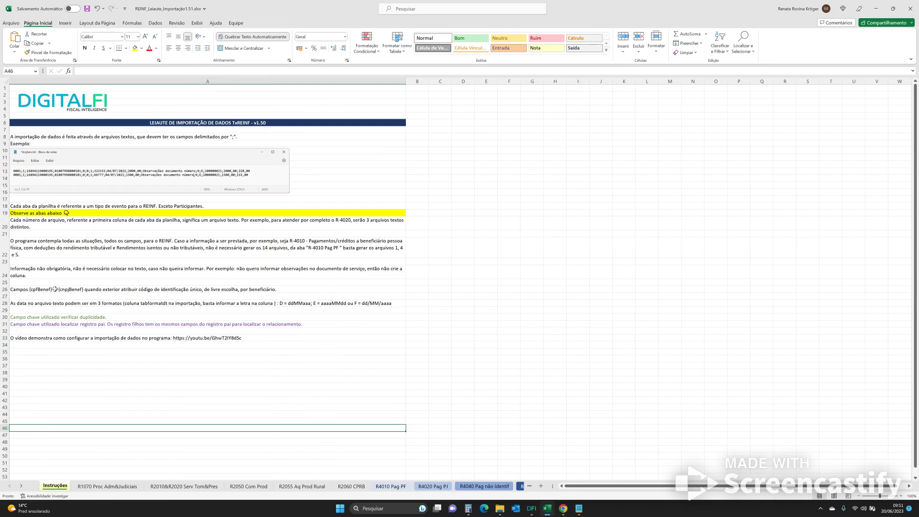
left_click(54, 292)
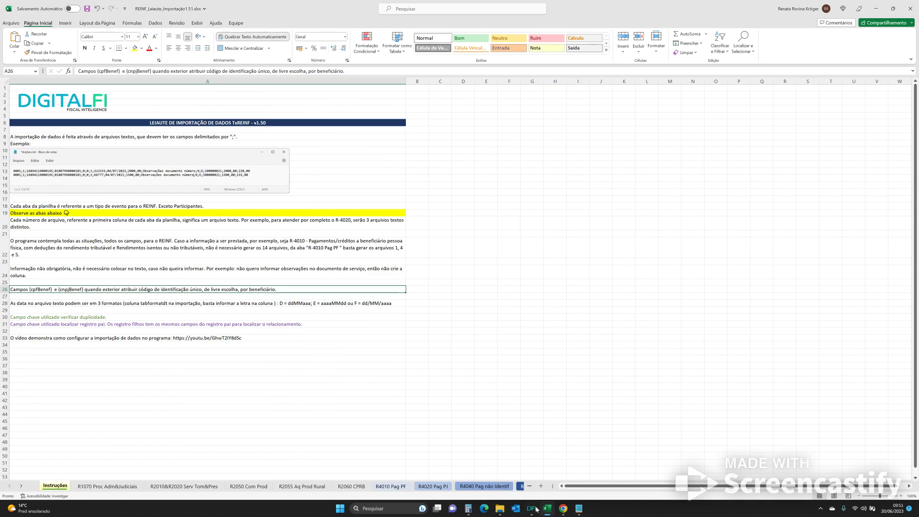
left_click(396, 488)
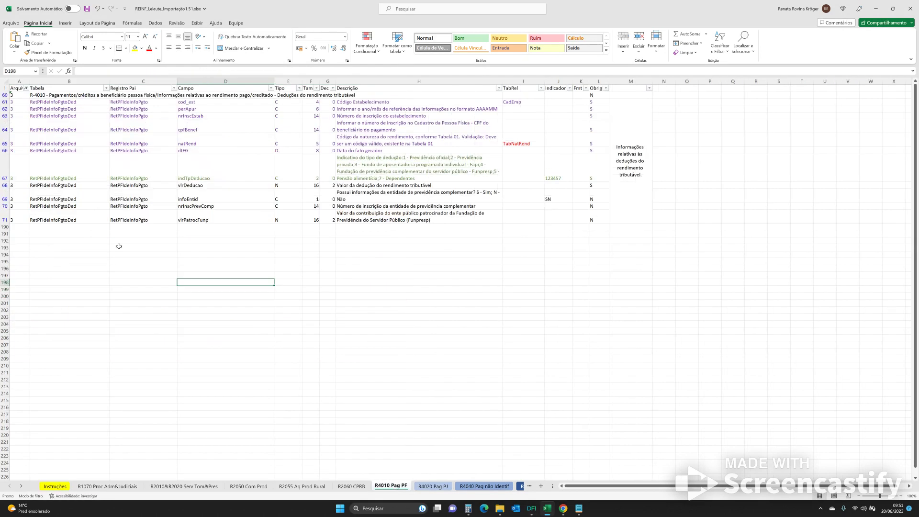
left_click(26, 88)
scroll(50, 233, "down", 1)
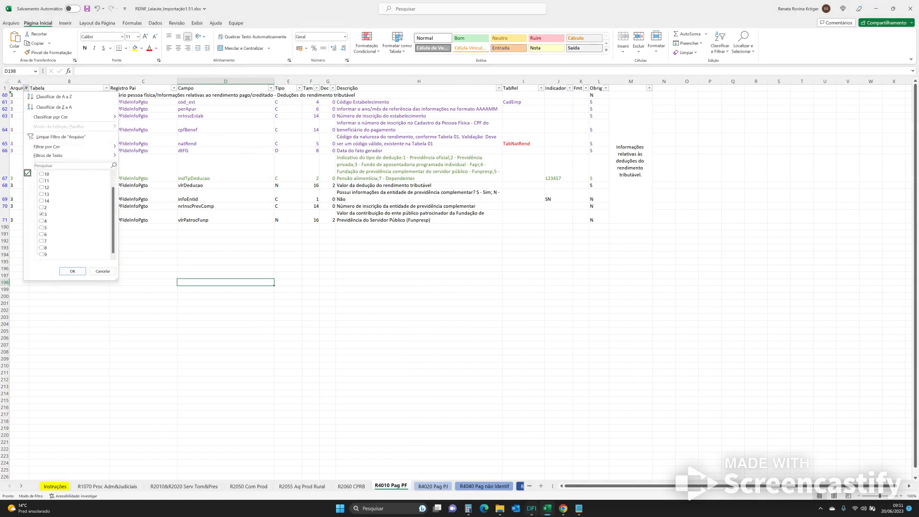
Step: Return to EFD-Reinf and close the income detail for nature code 10001
left_click(531, 509)
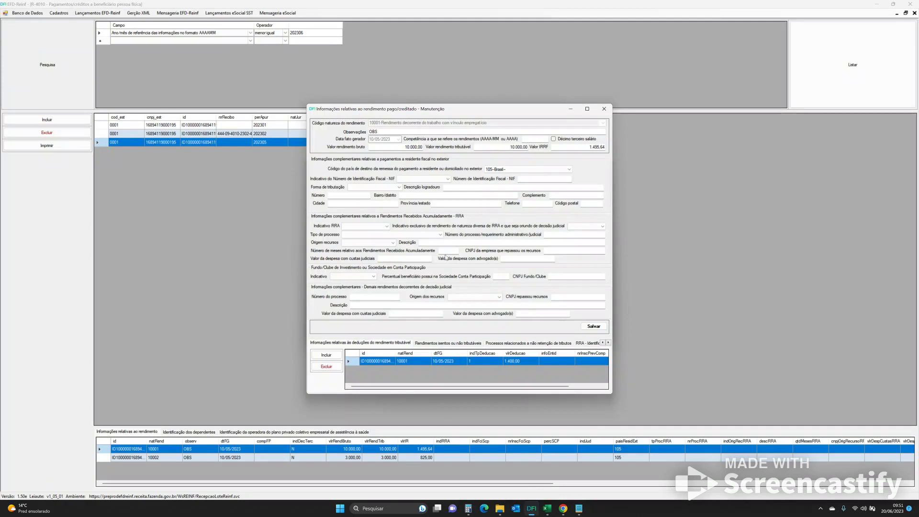
left_click(604, 110)
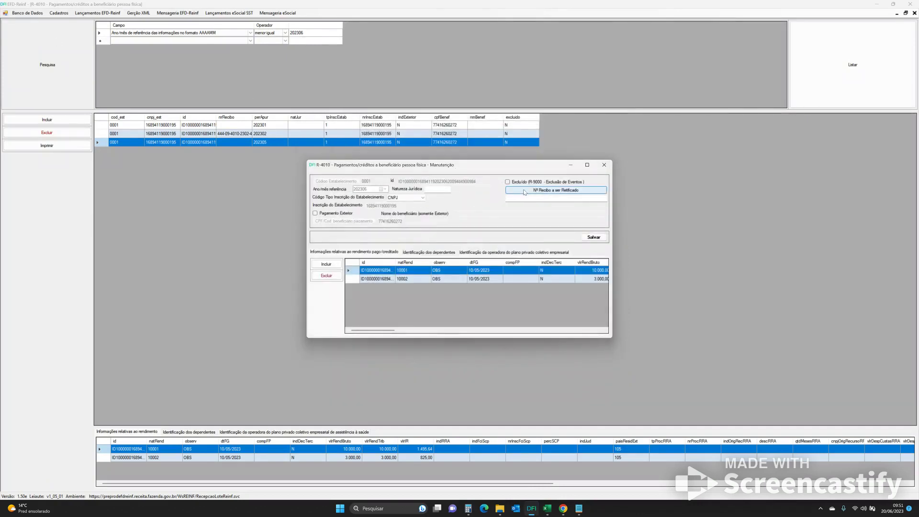